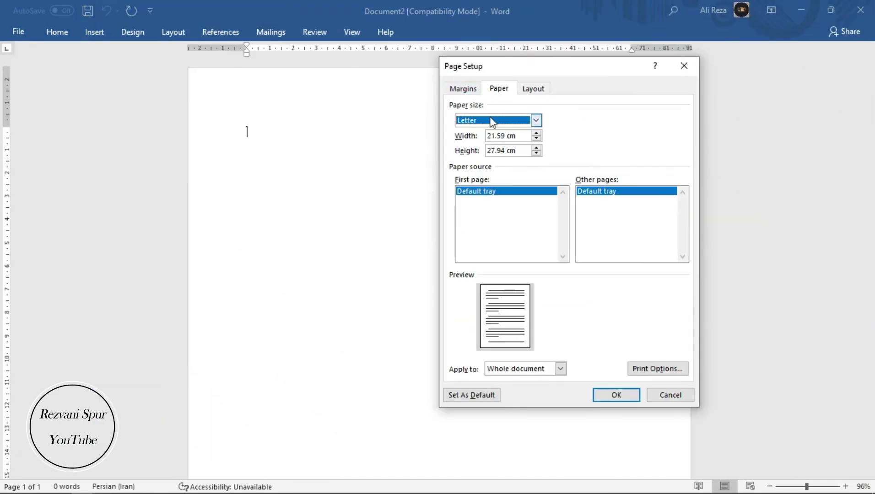
Step: Set the paper size to A4 in Page Setup, then look over the sample chart
click(492, 119)
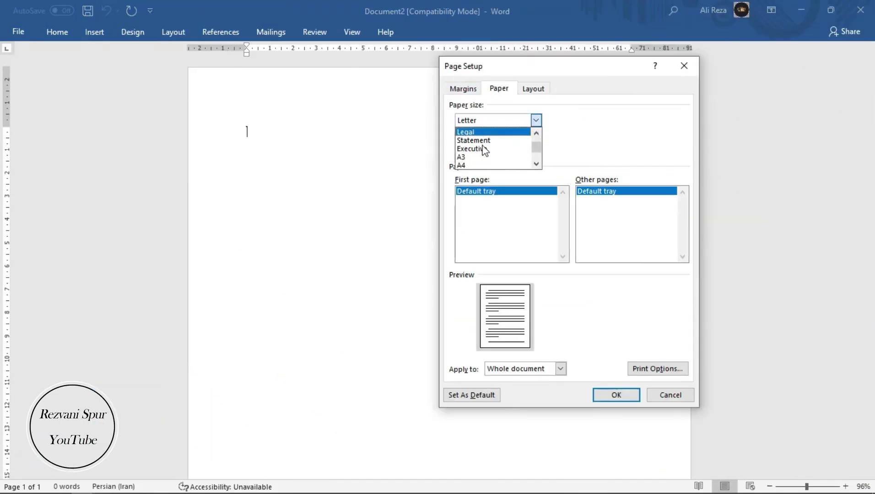
click(498, 165)
click(474, 92)
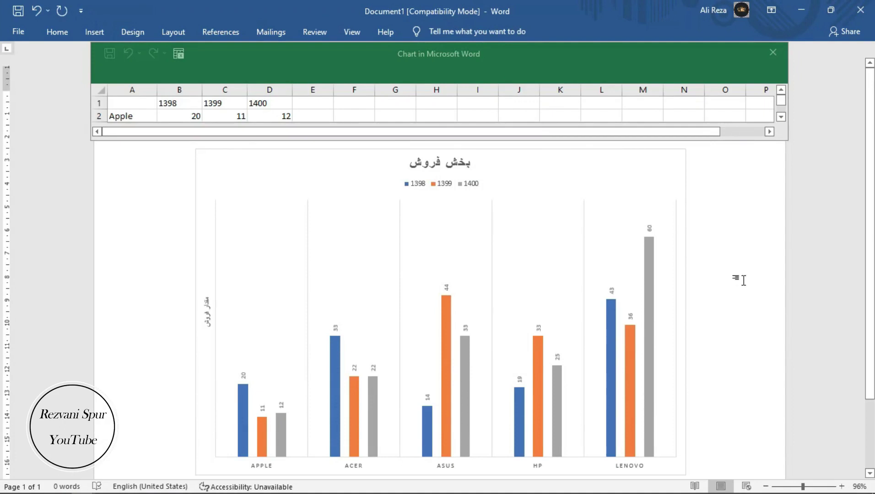
click(566, 236)
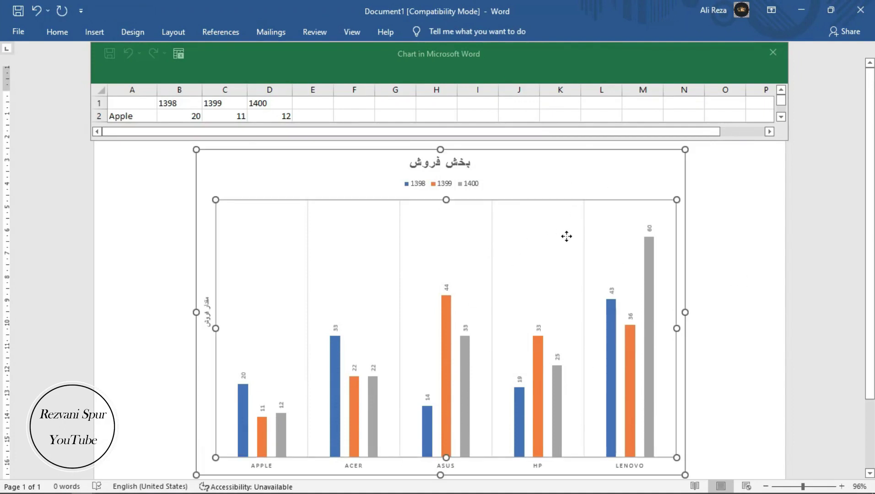
click(735, 281)
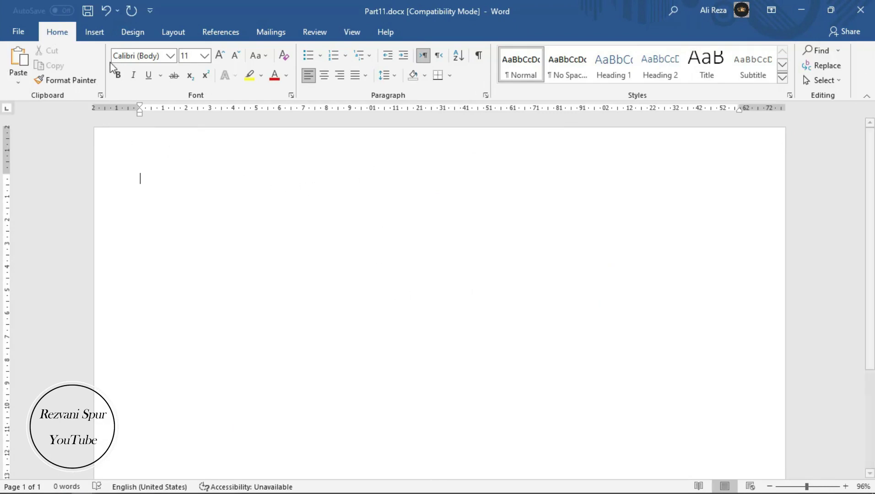
Step: In Insert Chart, browse the pie and 3-D pie types, then settle on Clustered Column
click(94, 32)
click(222, 65)
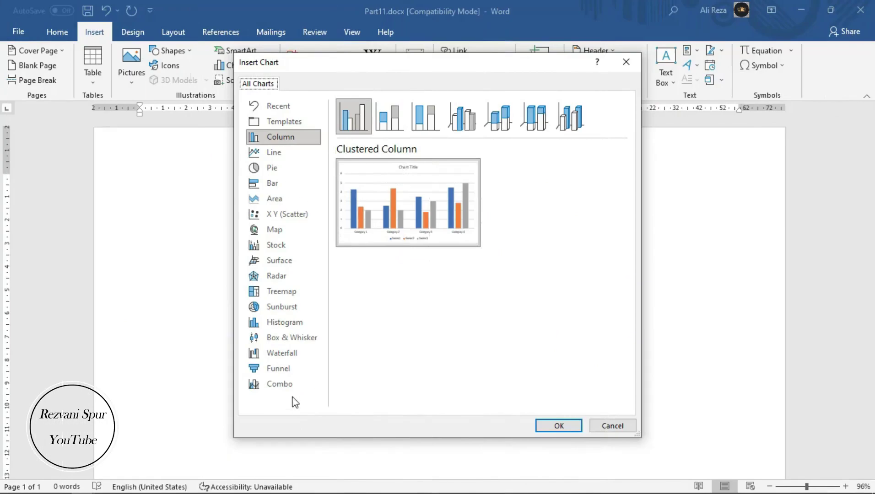
click(272, 168)
mouse_move(408, 202)
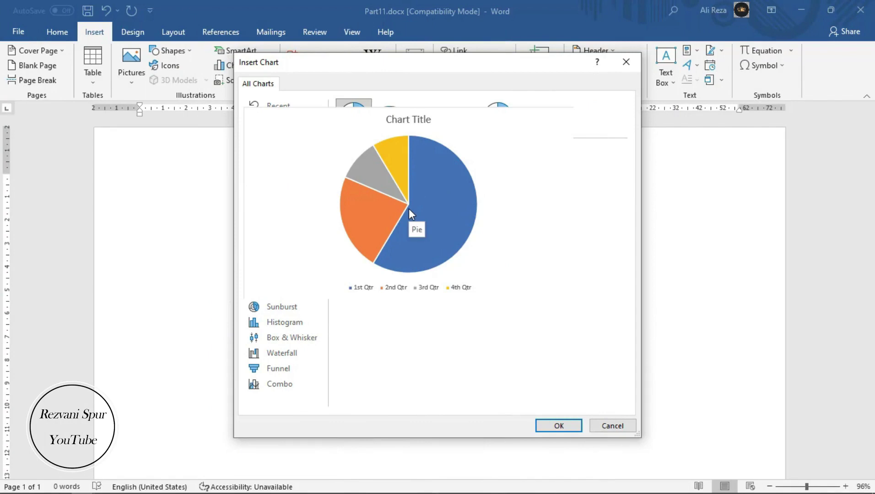
click(390, 116)
click(310, 138)
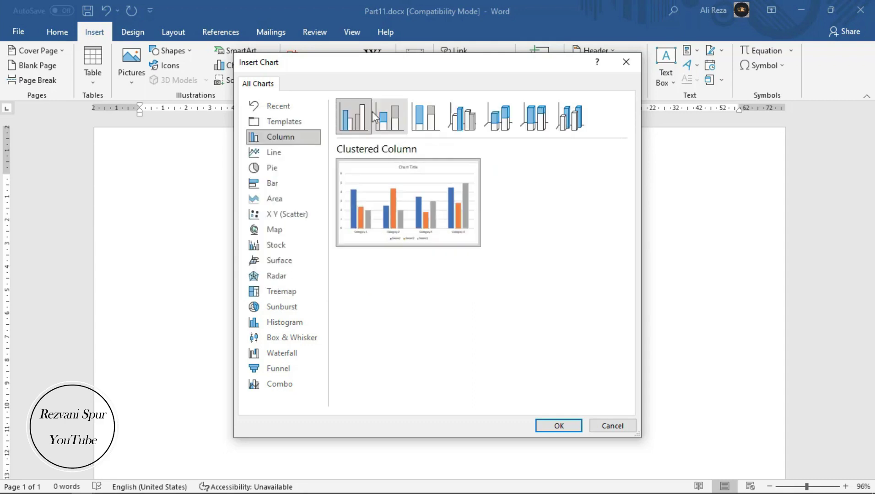
Step: Insert the clustered column chart and rename Category 1 to Apple
click(558, 425)
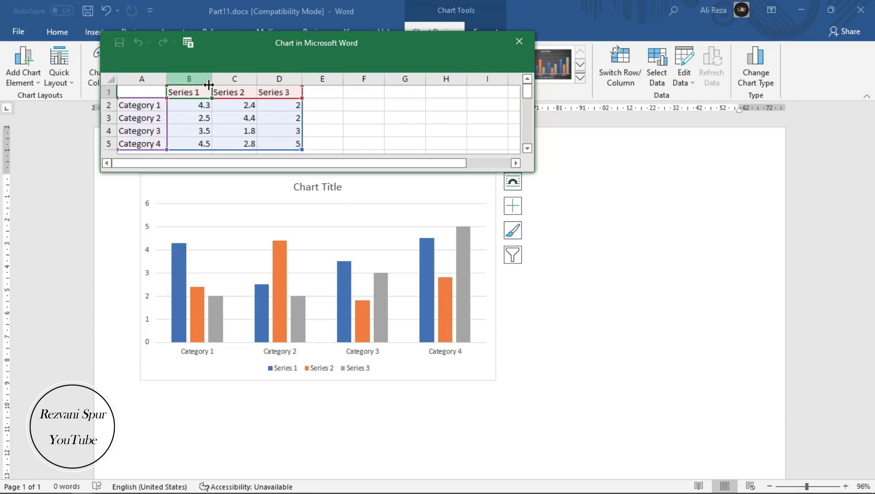
click(157, 106)
text(Apple)
key(Return)
Step: Rename the remaining categories to acer, hp and lenovo
double_click(163, 119)
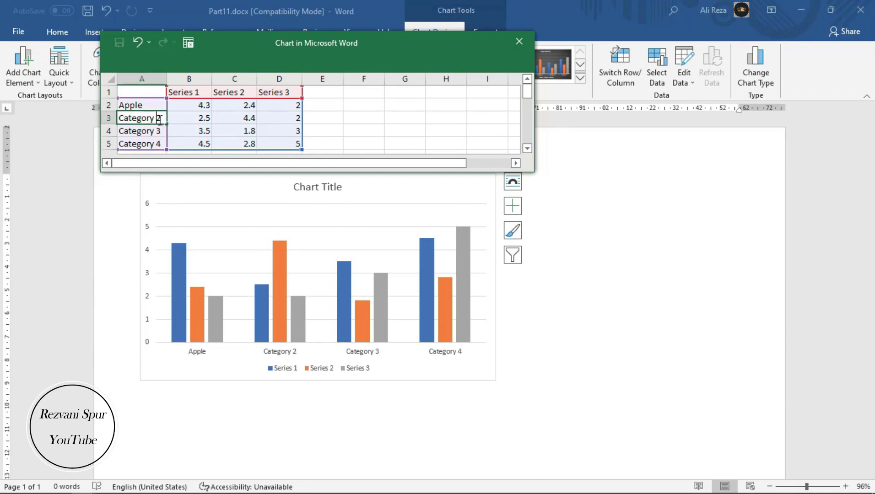
key(shift+Home)
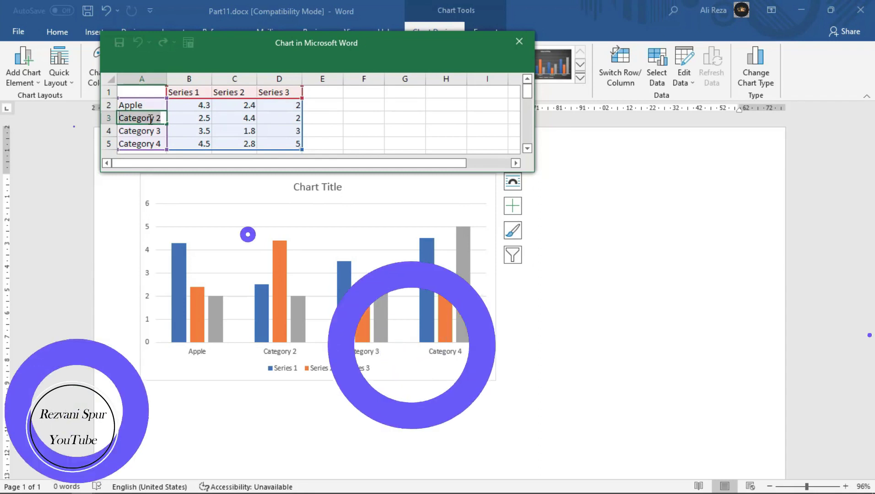
text(acer)
key(Return)
text(hp)
key(Return)
text(lenovo)
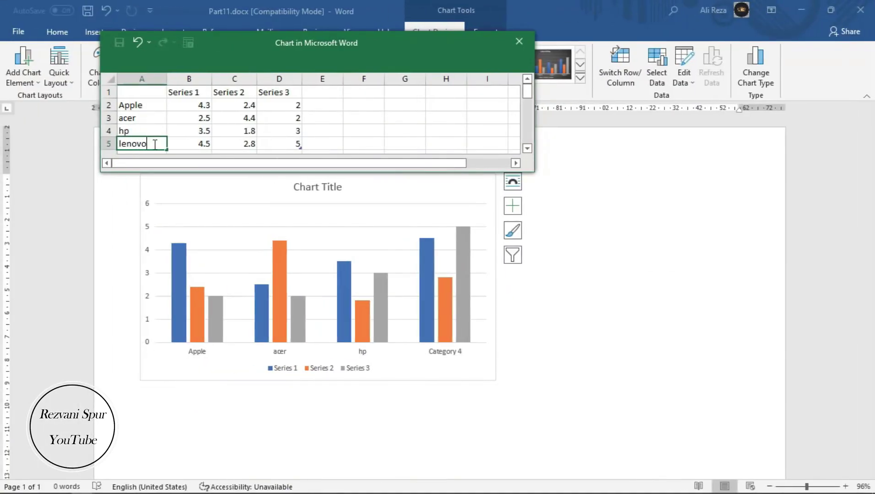
click(180, 93)
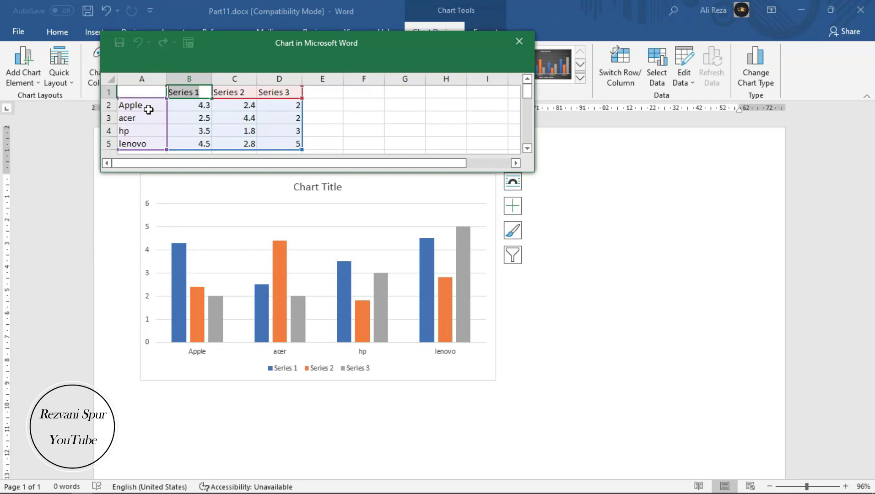
Step: Name the three series 1398, 1399 and 1400
text(1398)
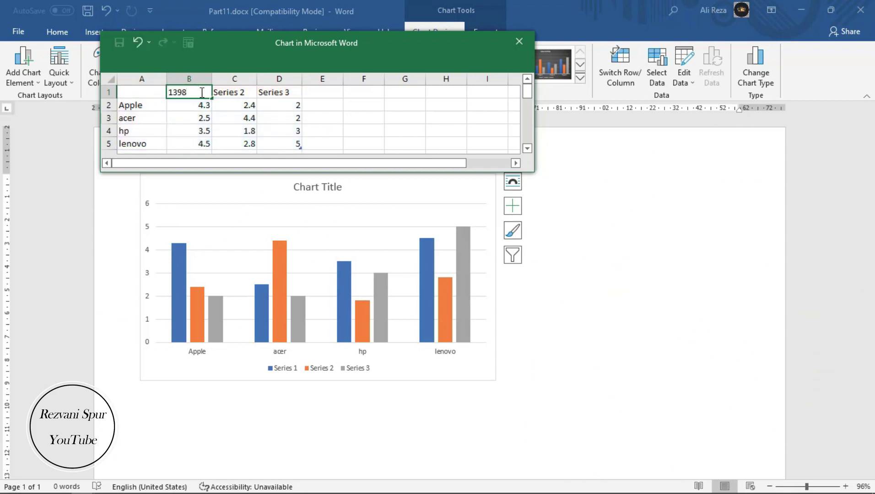
click(221, 92)
text(1399)
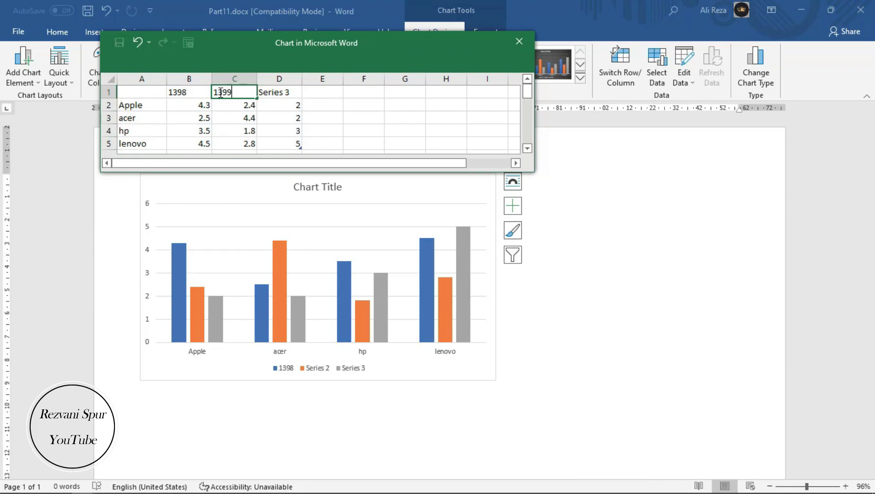
click(283, 93)
text(1400)
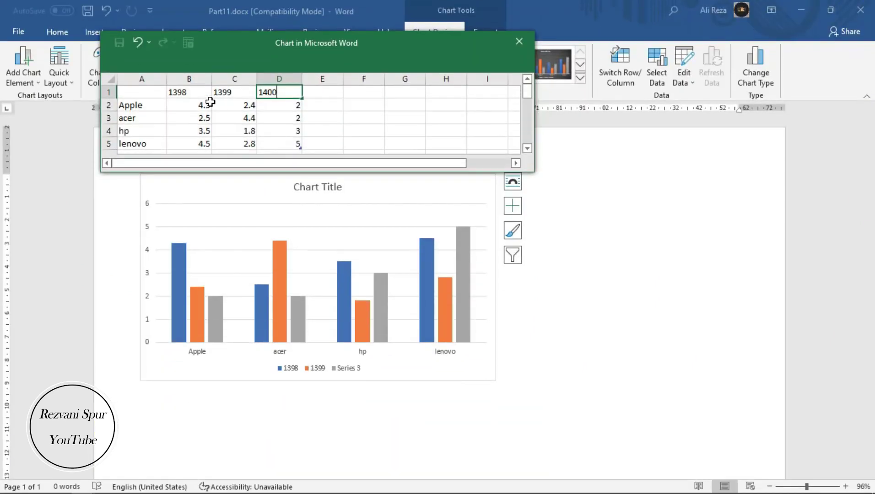
click(201, 107)
Step: Enter Apple's sales (20, 13) and acer's sales (33, 22, 22)
text(20)
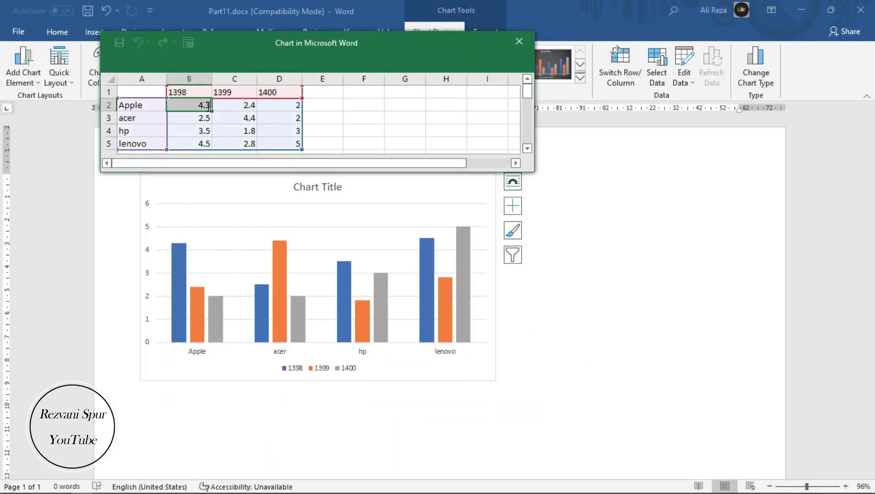
click(248, 106)
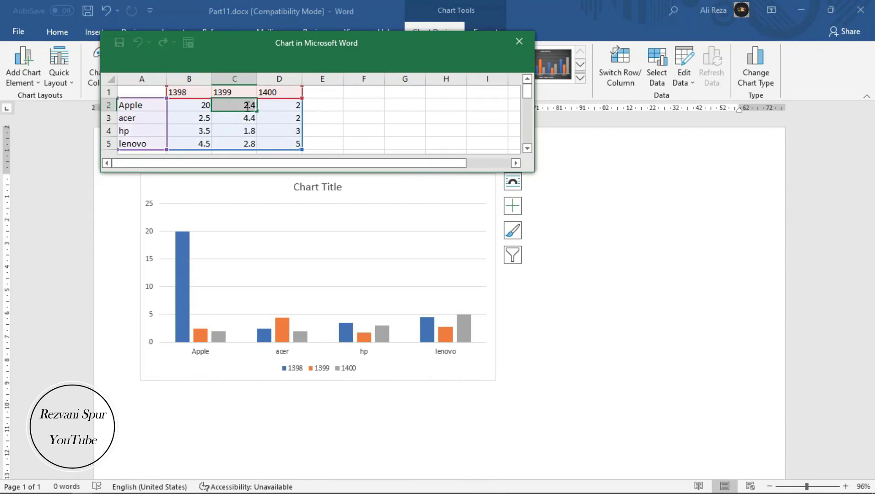
text(13)
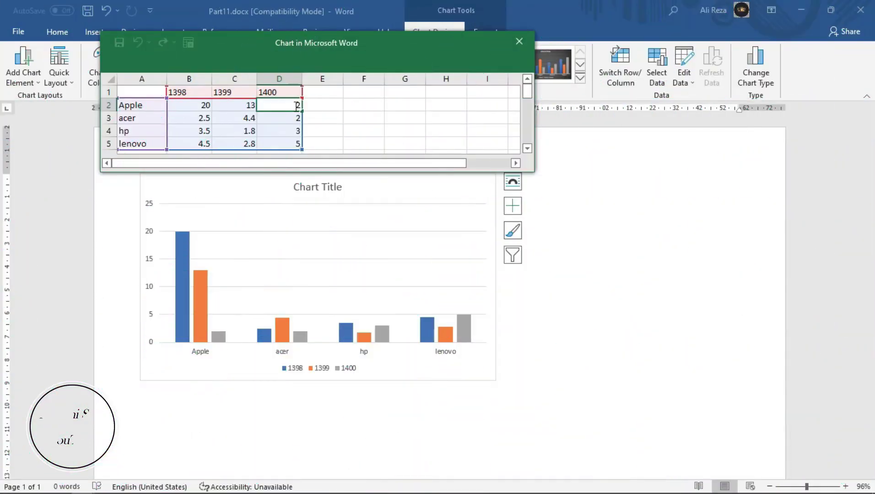
text(1)
click(203, 117)
text(33)
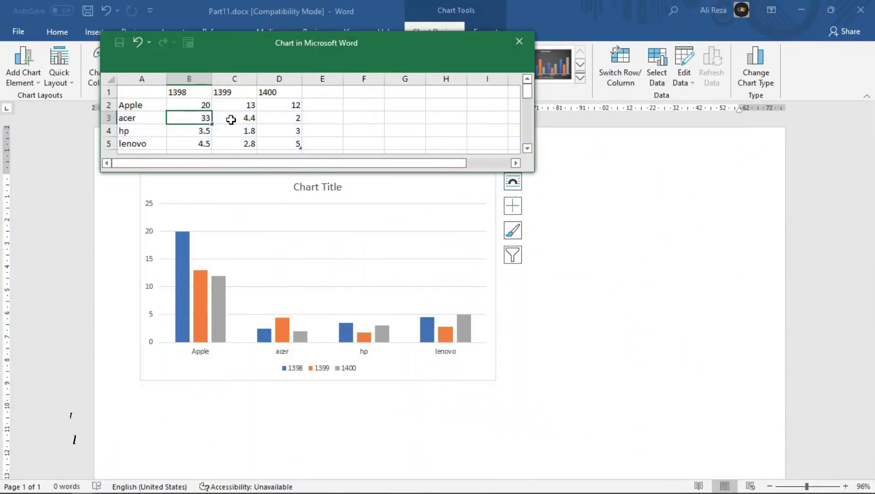
click(231, 118)
text(22)
click(290, 118)
text(22)
Step: Enter hp's sales (25, 19, 33) and lenovo's sales (43, 36, 60)
click(251, 131)
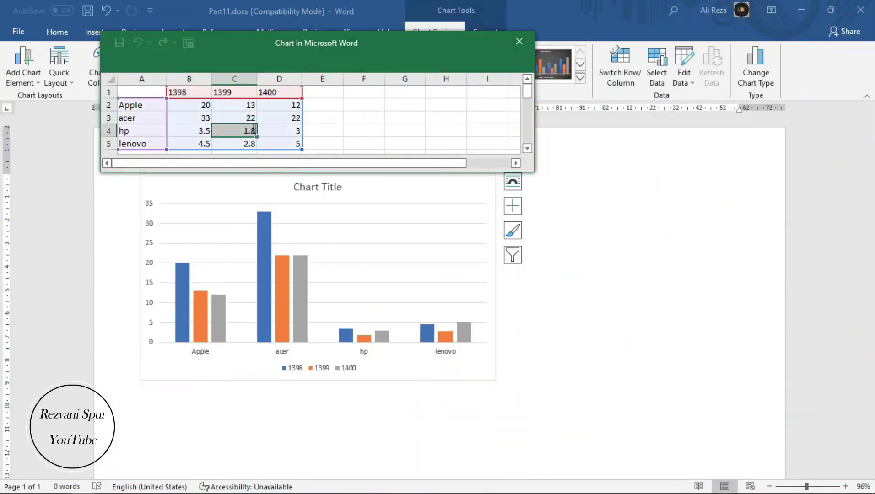
text(19)
click(204, 130)
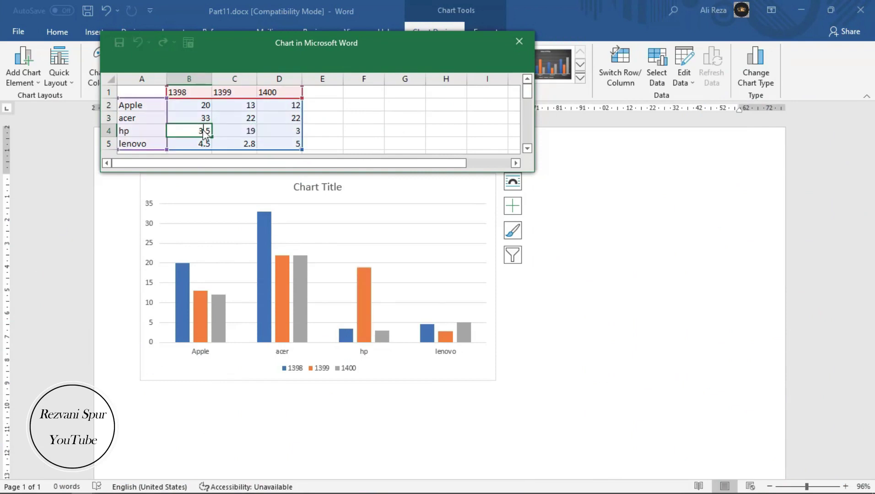
text(25)
click(292, 130)
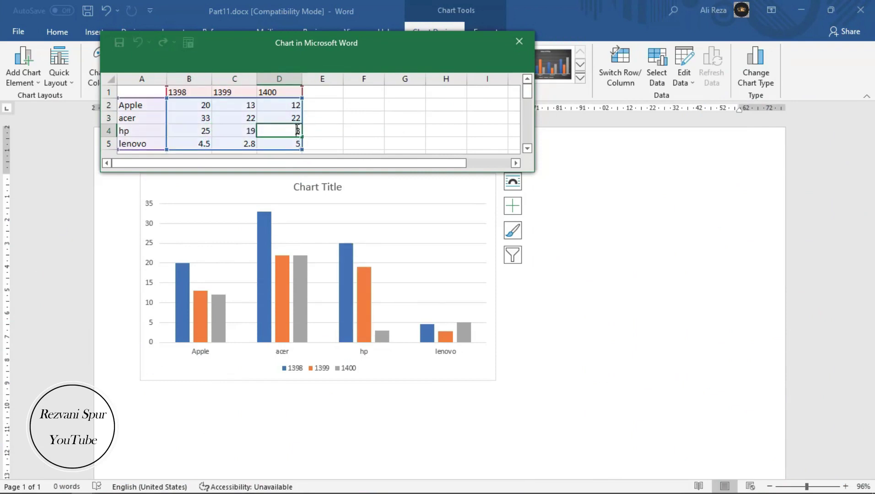
text(33)
click(200, 145)
text(43)
click(244, 144)
text(36)
click(280, 143)
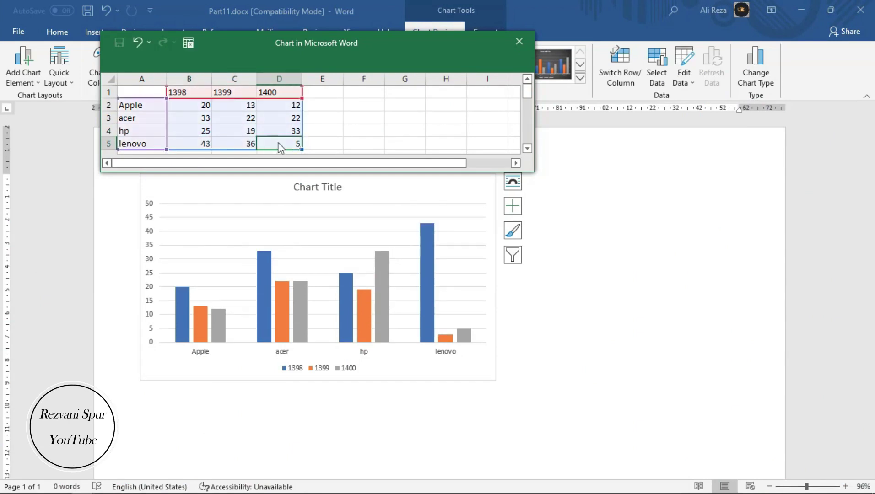
text(60)
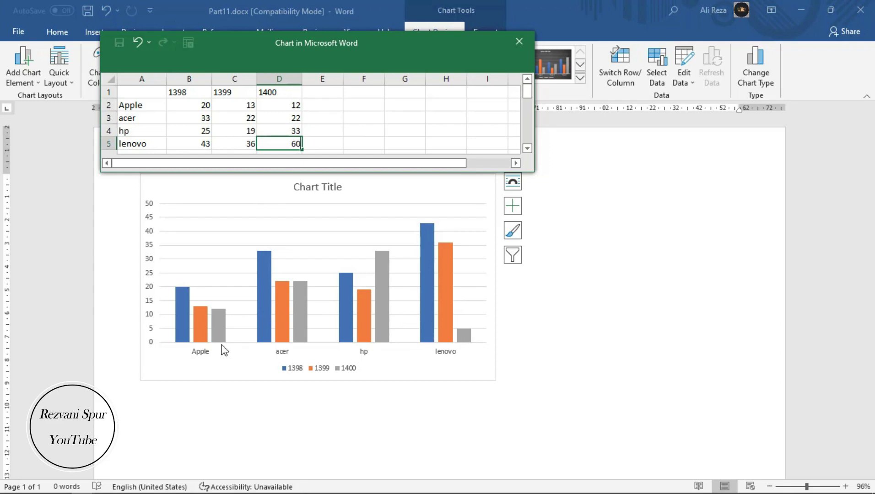
Step: Add a sixth category named Msi in the data sheet's empty row
scroll(299, 144, down, 1)
scroll(299, 142, up, 1)
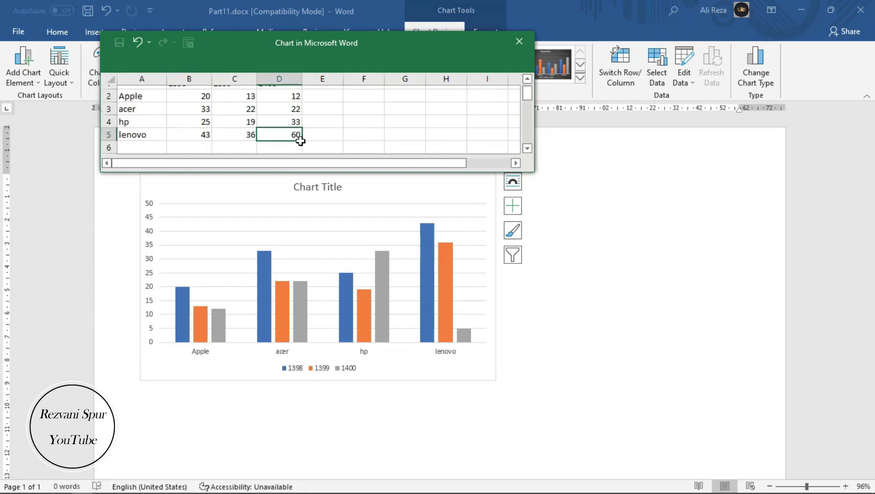
scroll(299, 131, down, 1)
click(140, 121)
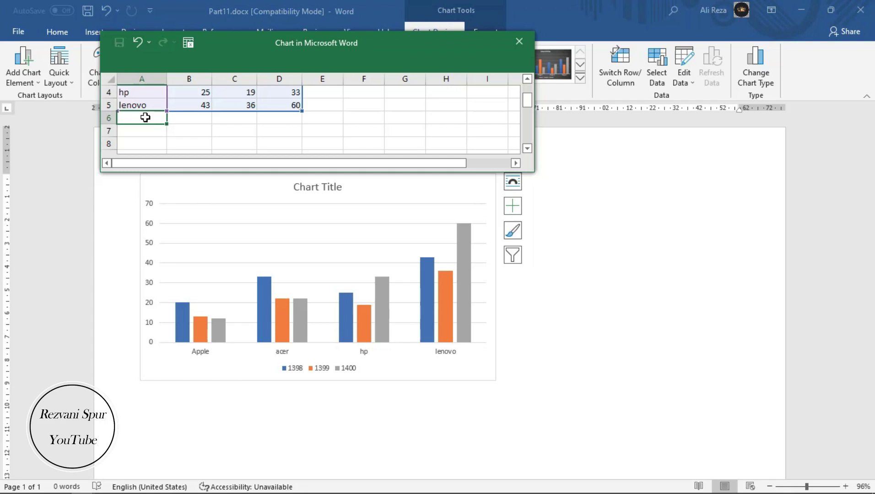
click(222, 118)
click(294, 120)
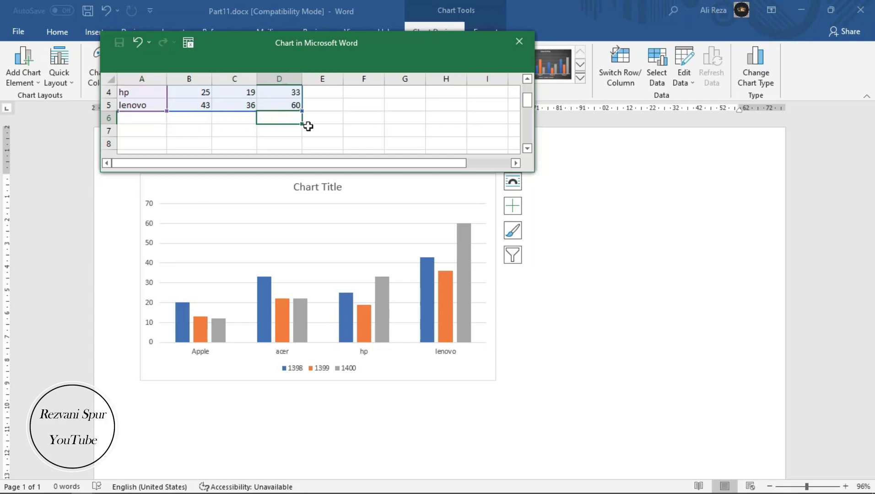
scroll(305, 127, up, 1)
scroll(183, 126, down, 2)
scroll(152, 129, up, 1)
click(135, 117)
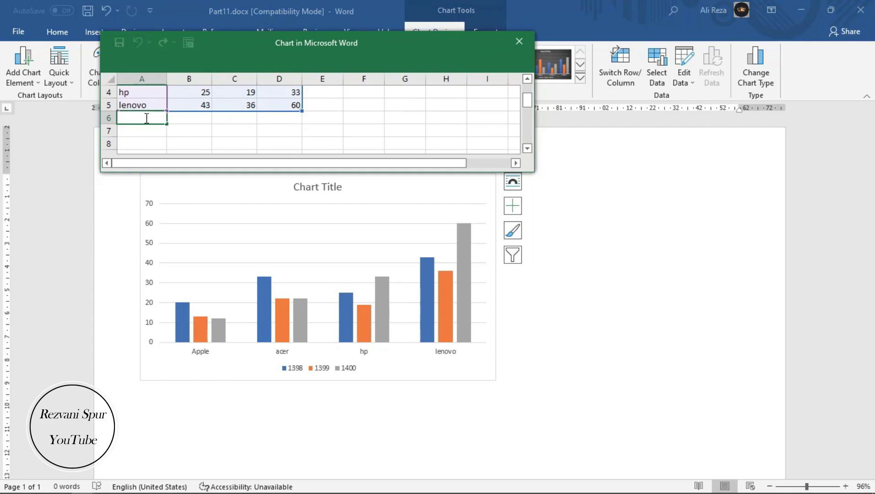
text(Ms)
click(187, 115)
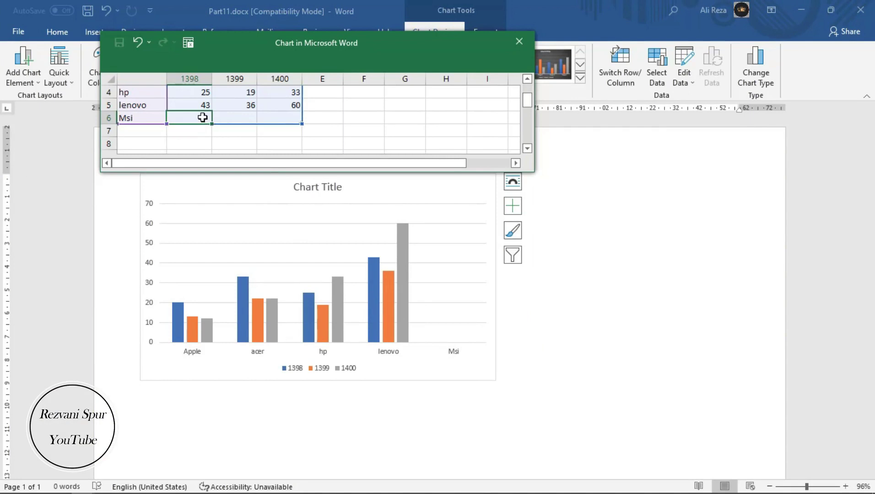
Step: Enter Msi's sales values 15, 24 and 41
double_click(204, 118)
text(15)
double_click(236, 119)
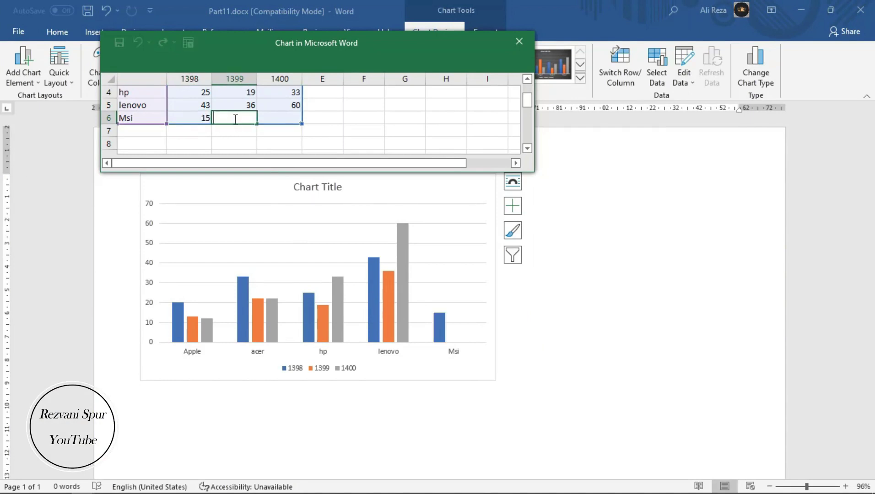
text(24)
key(Tab)
text(41)
click(322, 143)
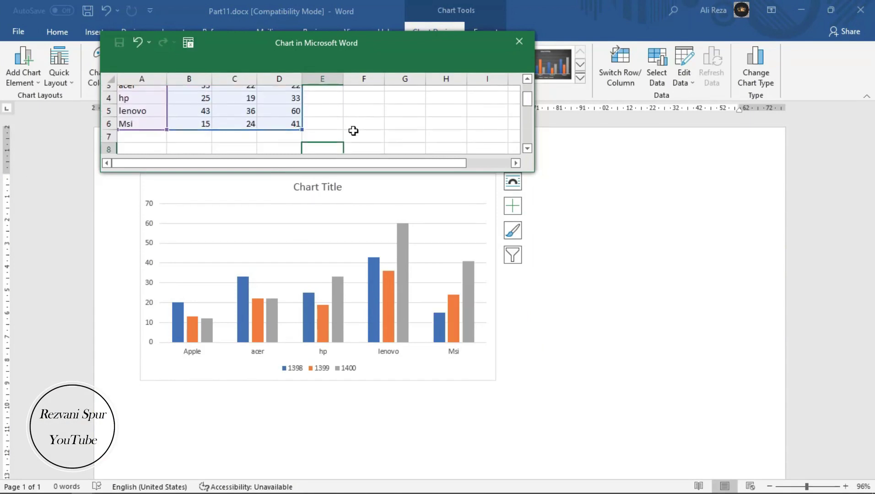
Step: Delete the Msi row from the chart data
scroll(188, 133, up, 1)
scroll(168, 141, down, 1)
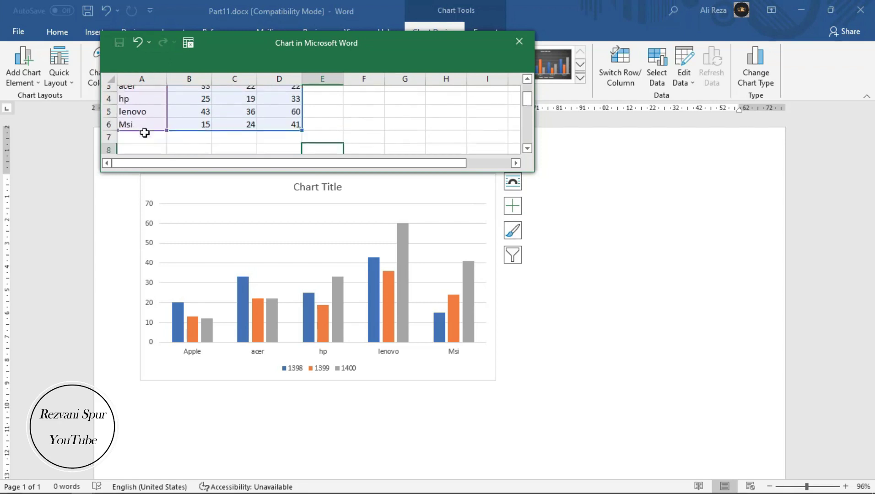
click(106, 118)
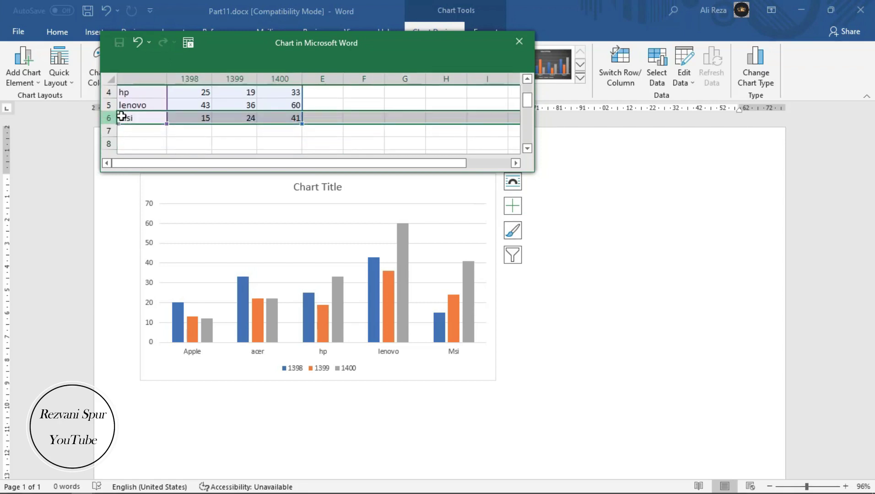
right_click(221, 117)
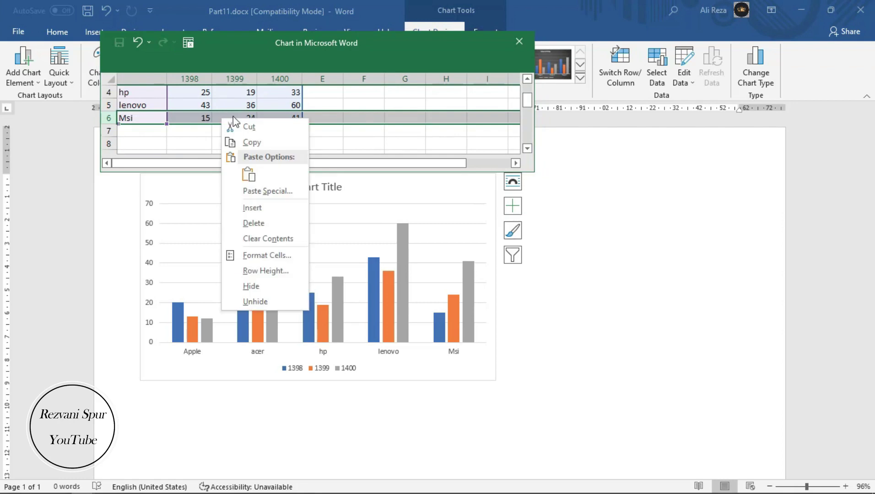
click(270, 223)
scroll(318, 121, up, 1)
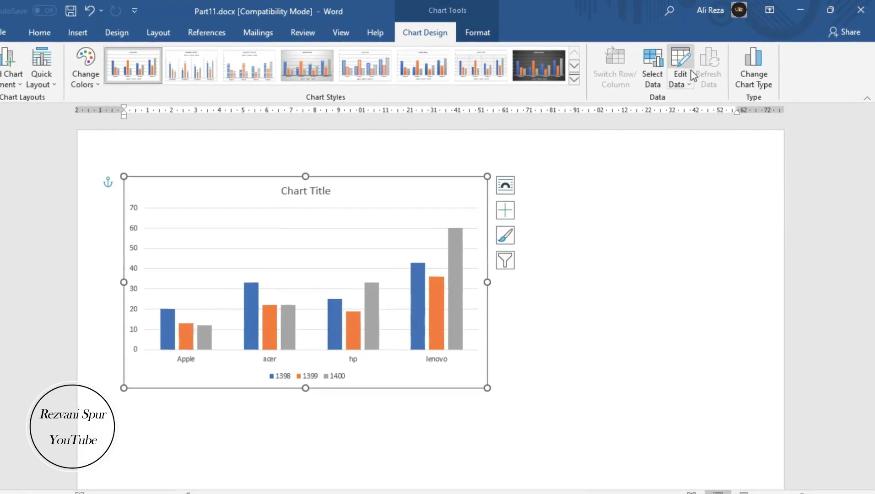
click(692, 83)
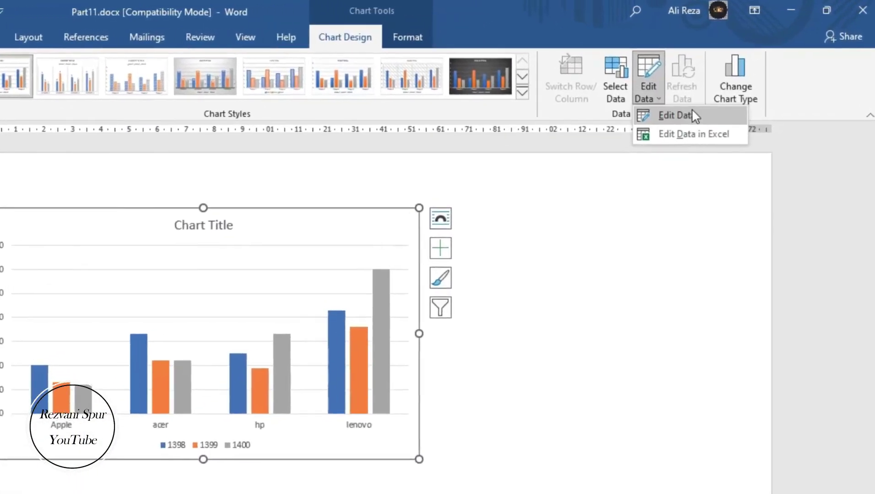
click(686, 110)
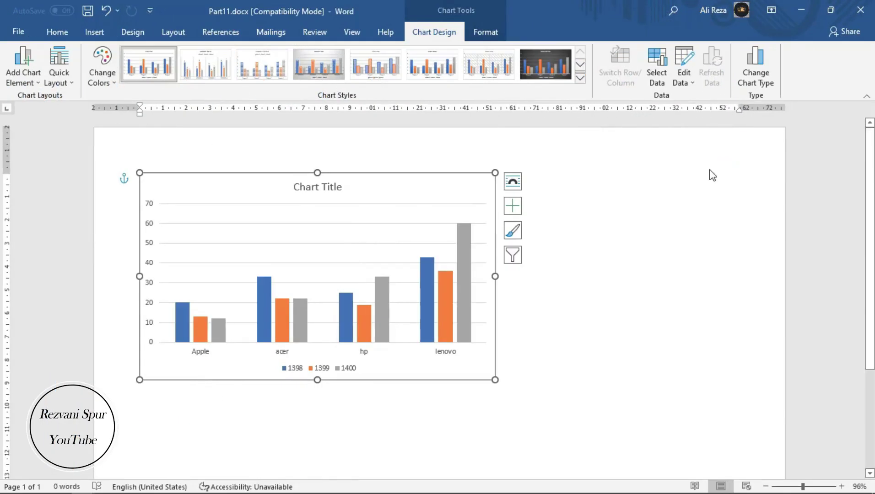
scroll(207, 121, down, 1)
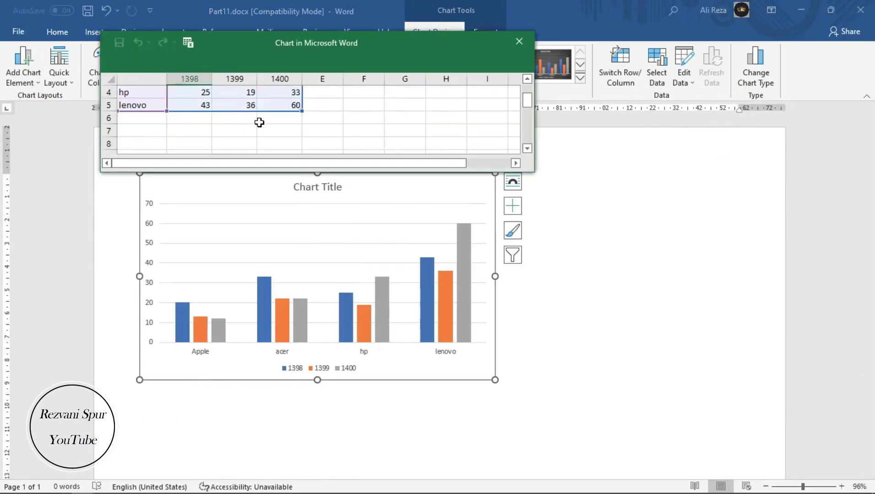
scroll(202, 145, up, 1)
click(518, 41)
click(622, 280)
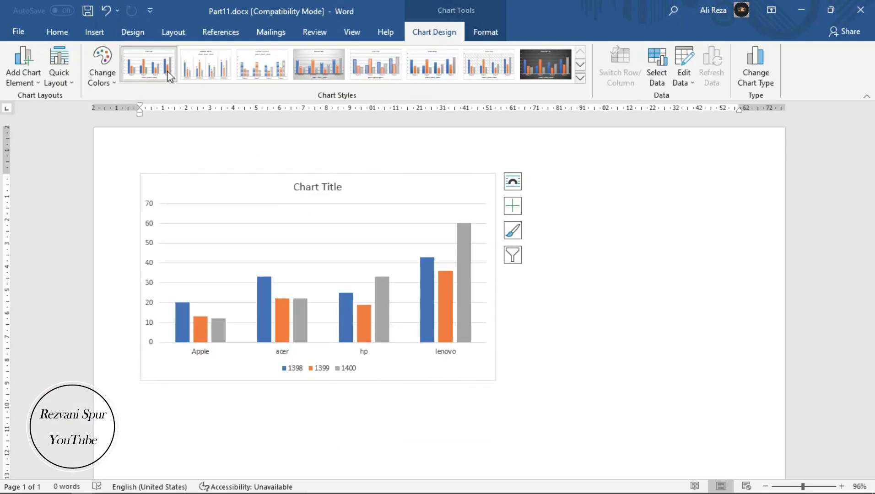
Step: Apply the second chart style with value labels, and turn the axes back on
click(210, 67)
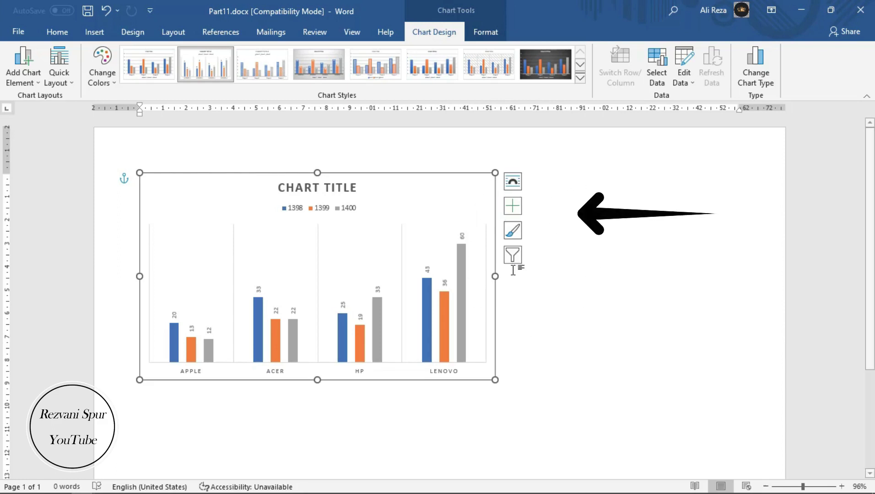
click(518, 209)
click(518, 209)
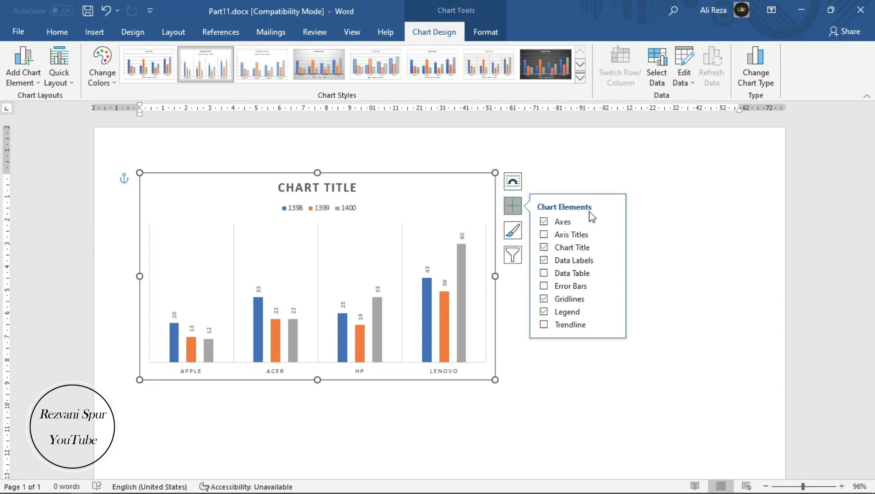
mouse_move(562, 221)
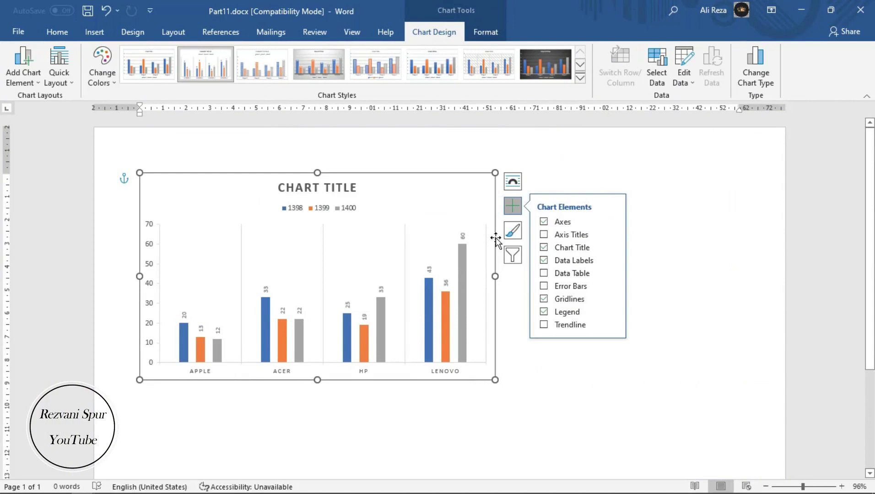
click(544, 222)
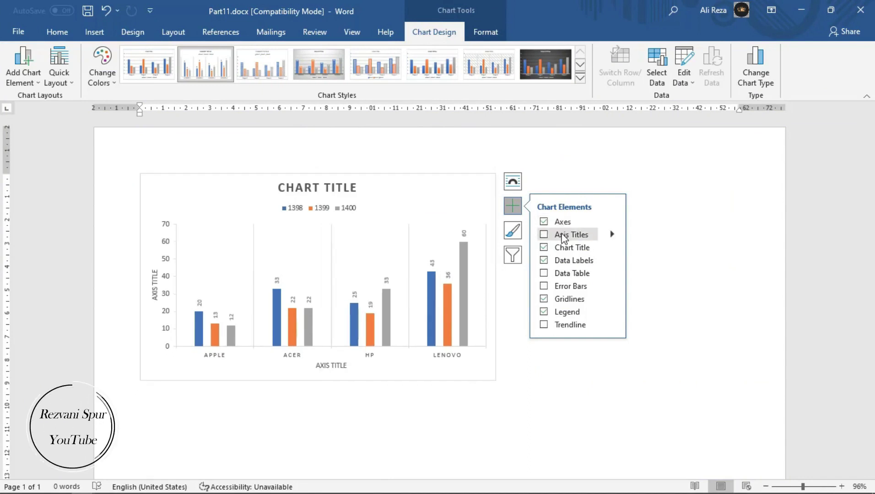
Step: Add axis titles, then restore the Persian vertical axis title 'مقدار فروش'
click(566, 235)
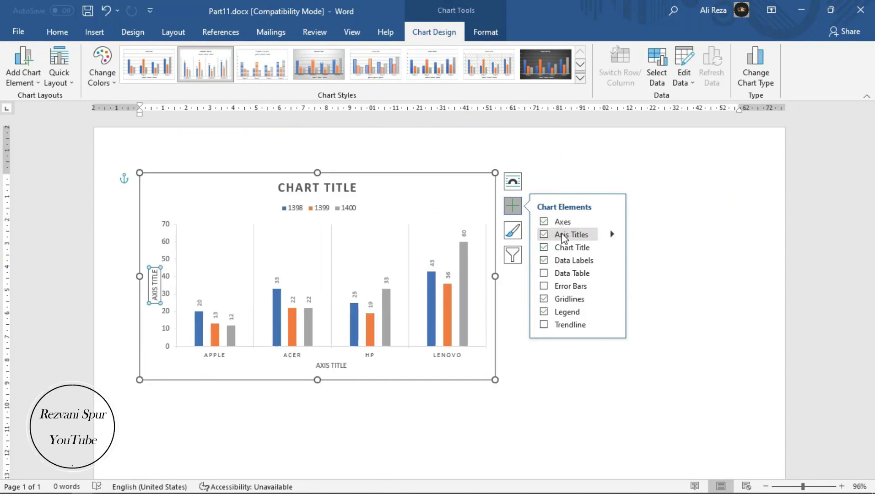
double_click(156, 288)
click(156, 300)
click(143, 298)
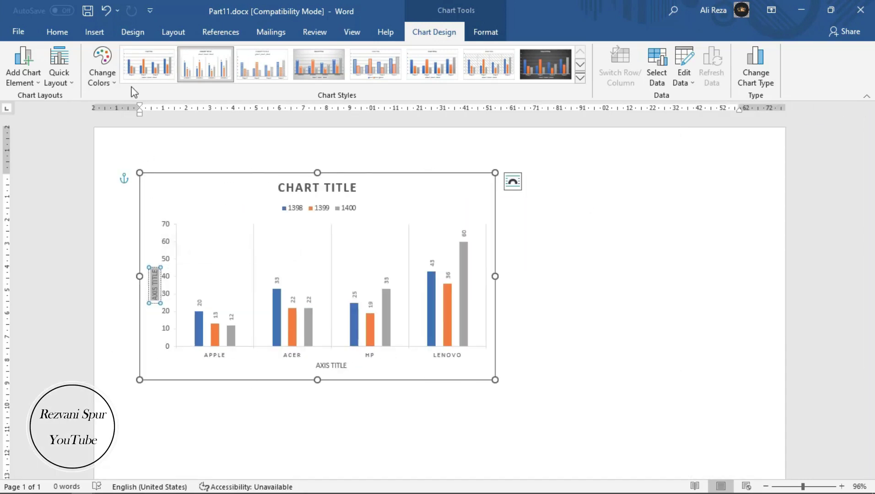
key(ctrl+z)
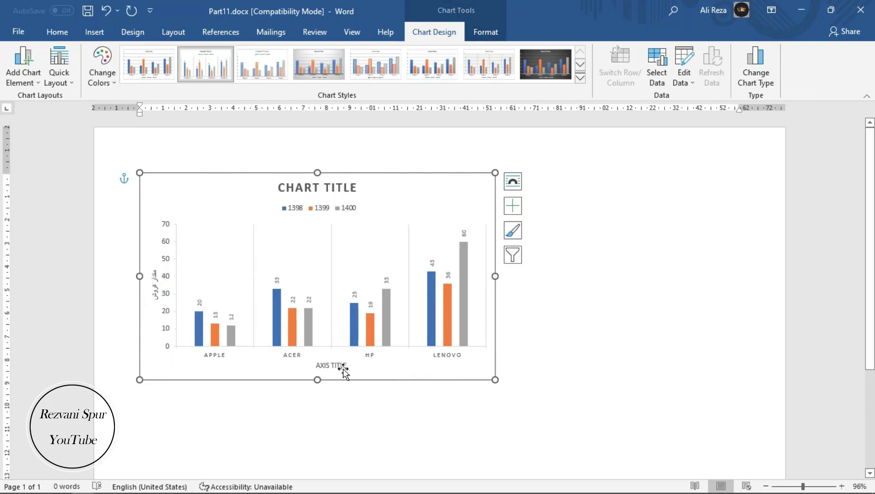
Step: Delete the horizontal axis title and reposition the vertical title beside the value axis
click(345, 363)
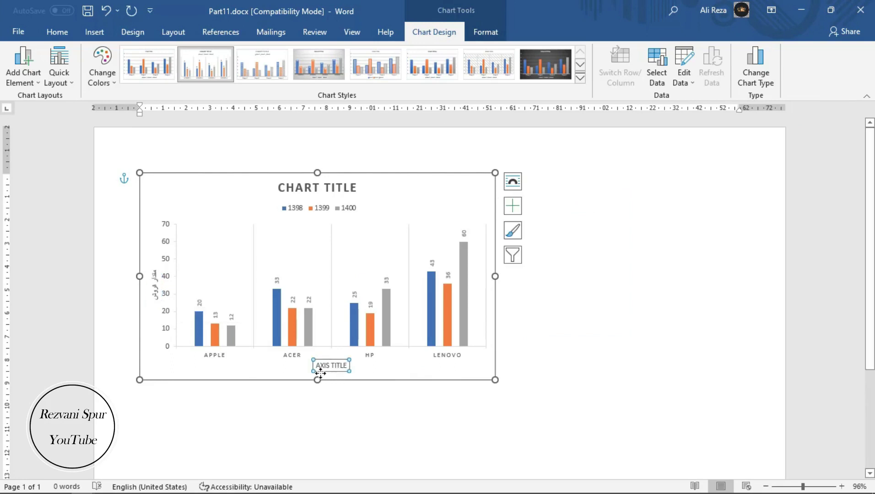
key(Delete)
click(161, 284)
click(156, 304)
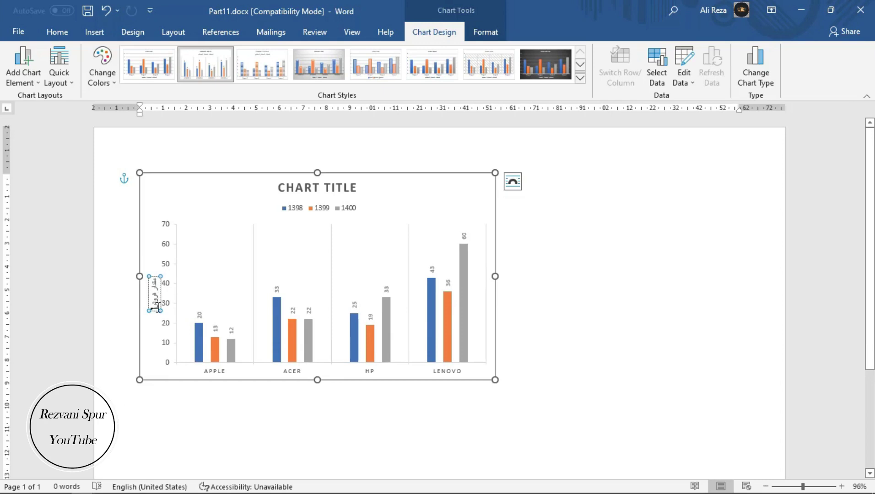
drag(157, 307, 152, 304)
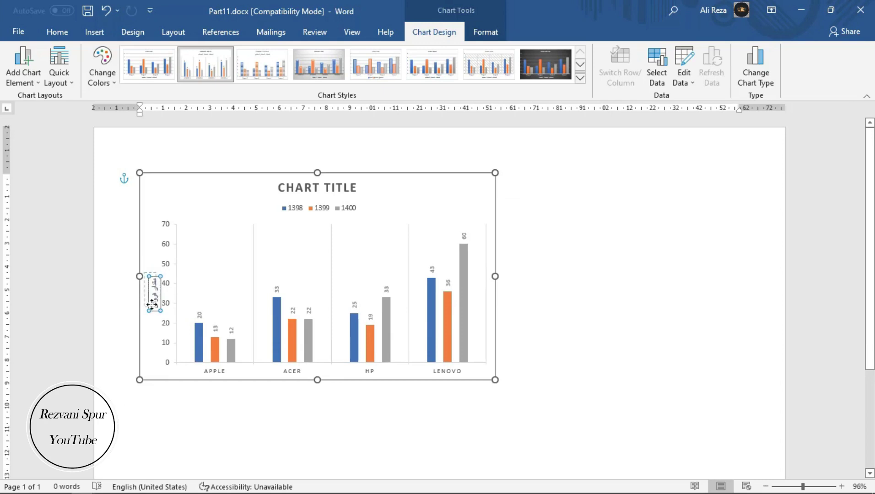
click(606, 263)
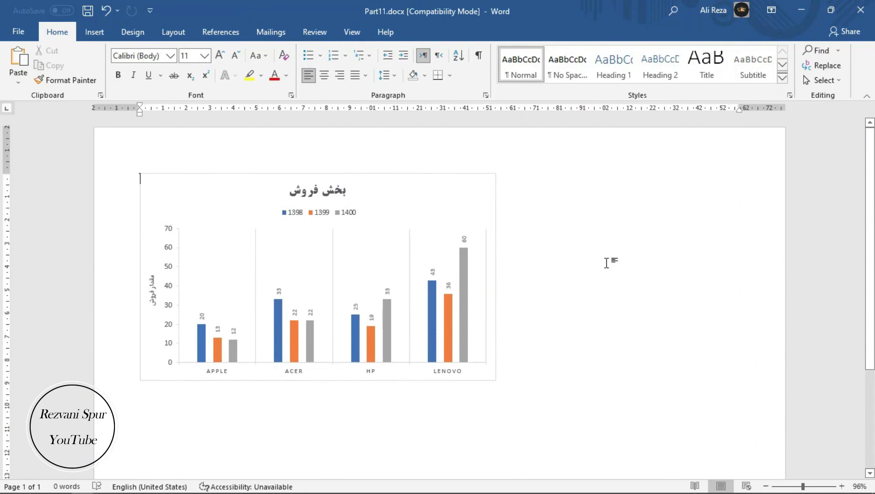
Step: Toggle the chart title off and back on from Chart Elements
click(468, 204)
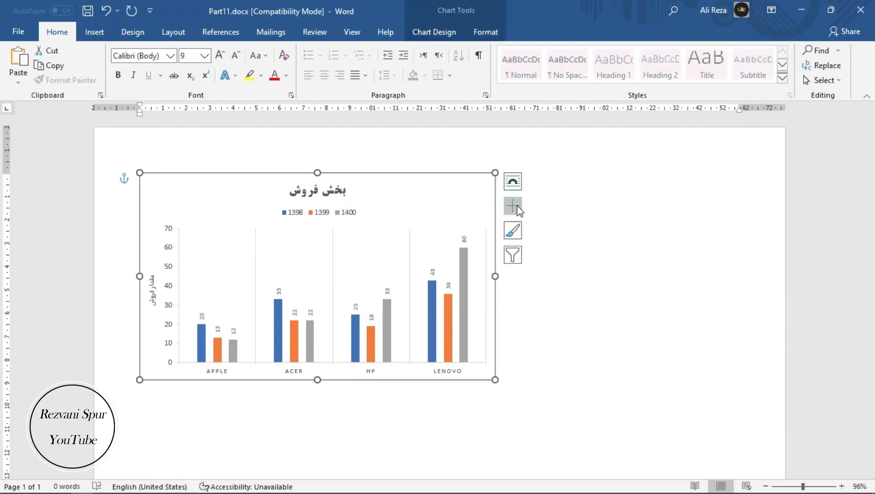
click(519, 209)
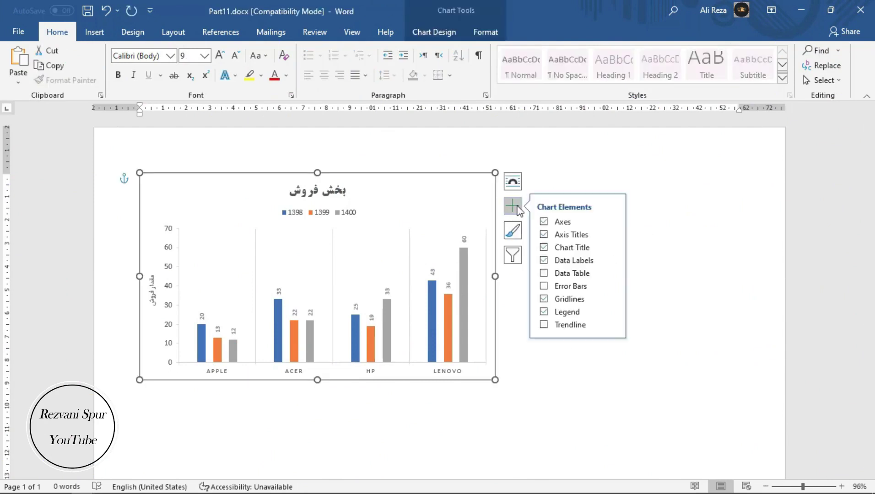
click(572, 252)
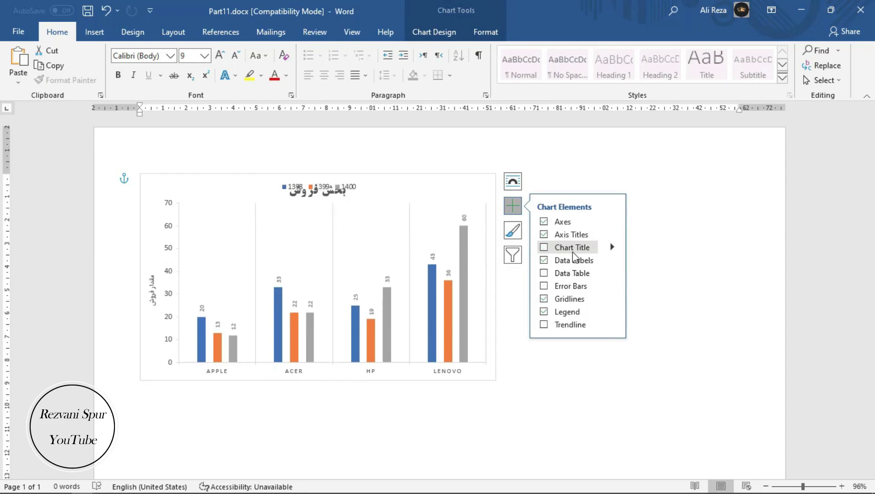
click(561, 249)
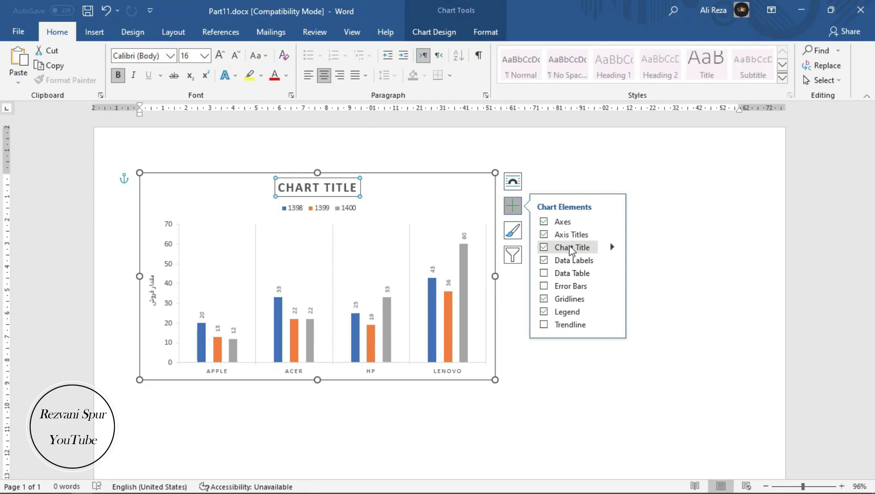
click(575, 249)
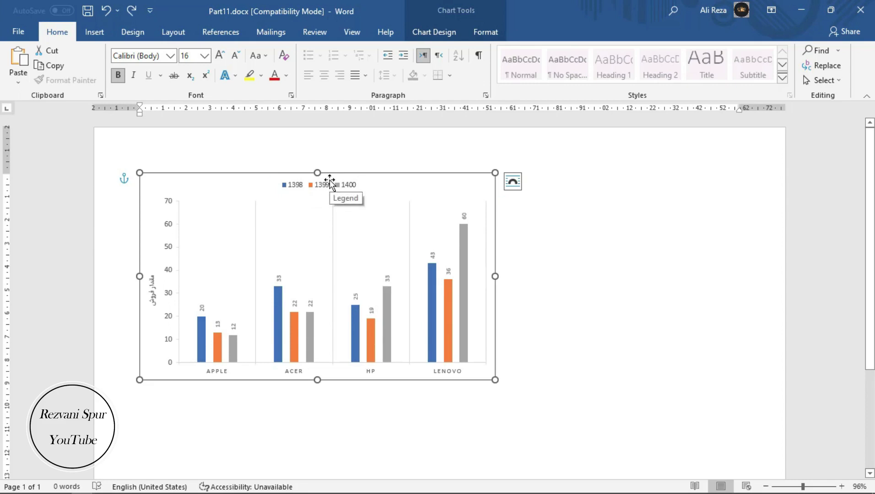
click(329, 183)
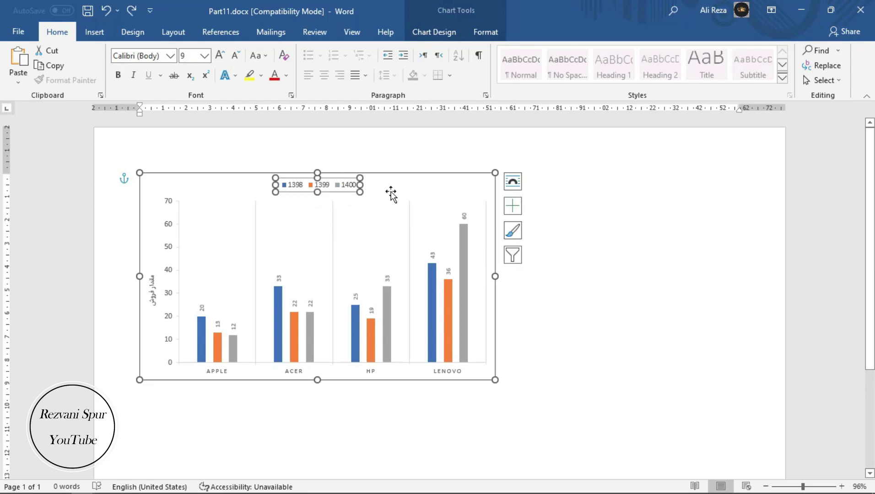
click(512, 205)
click(543, 247)
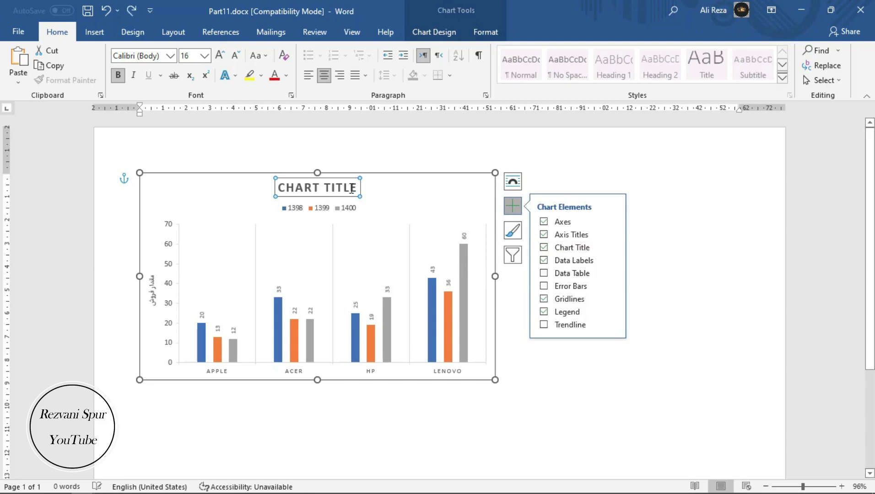
click(352, 189)
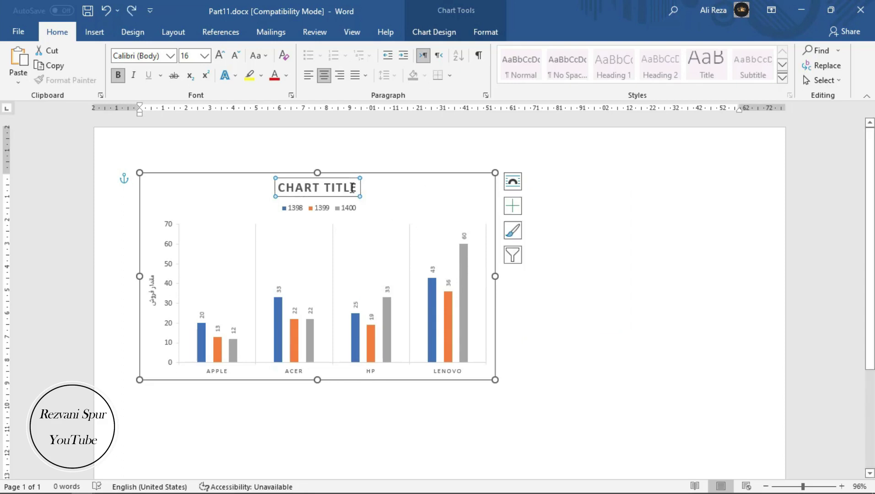
Step: Replace the CHART TITLE placeholder with the Persian title 'بخش فروش'
drag(352, 188, 277, 188)
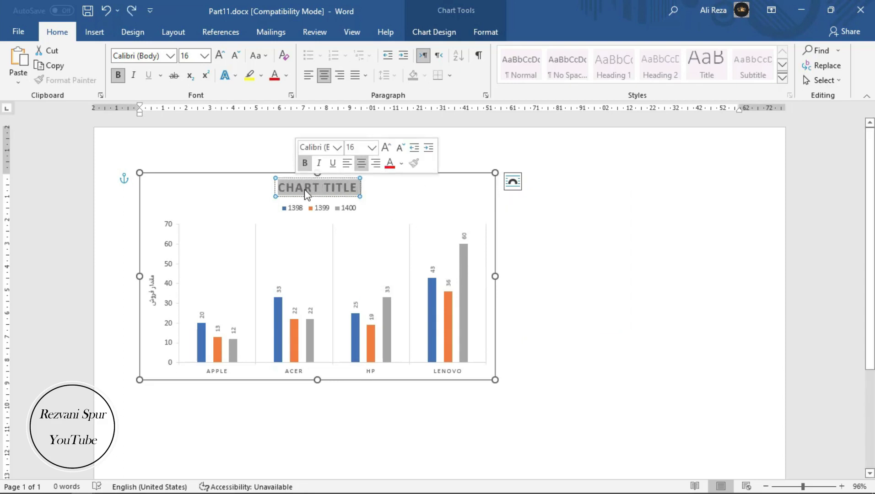
key(BackSpace)
text(بخش فروش)
click(458, 196)
click(513, 206)
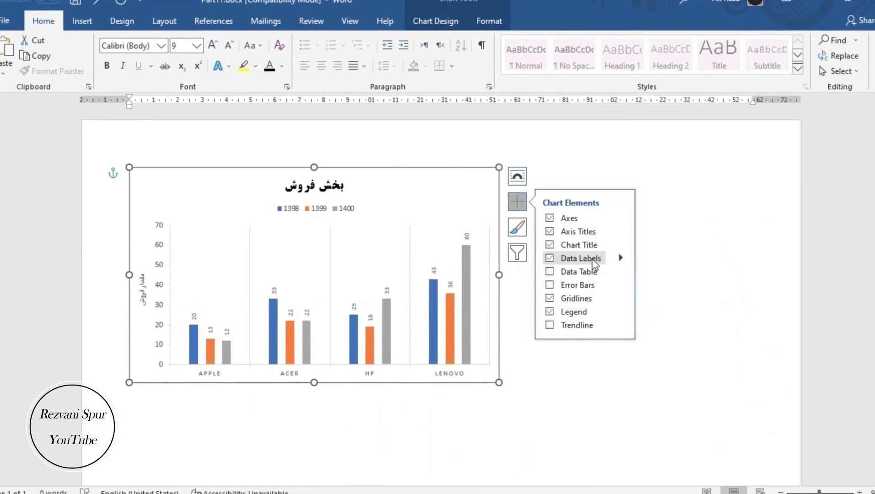
click(595, 257)
click(597, 256)
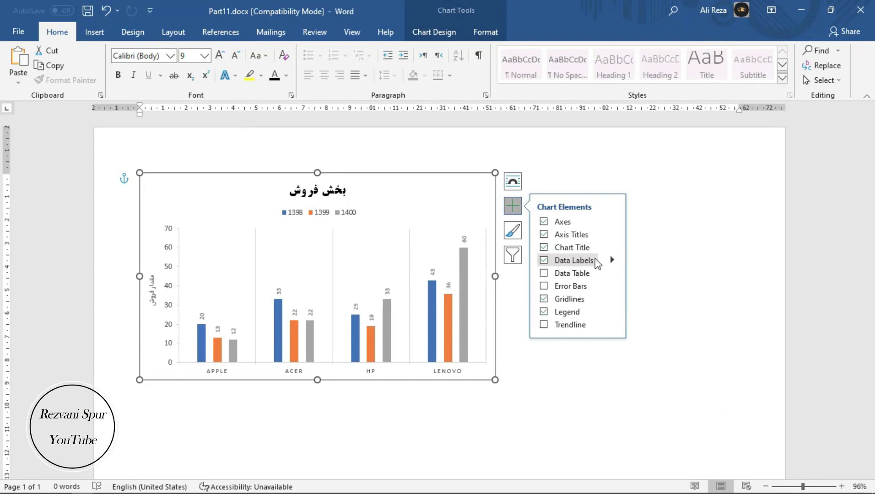
click(611, 260)
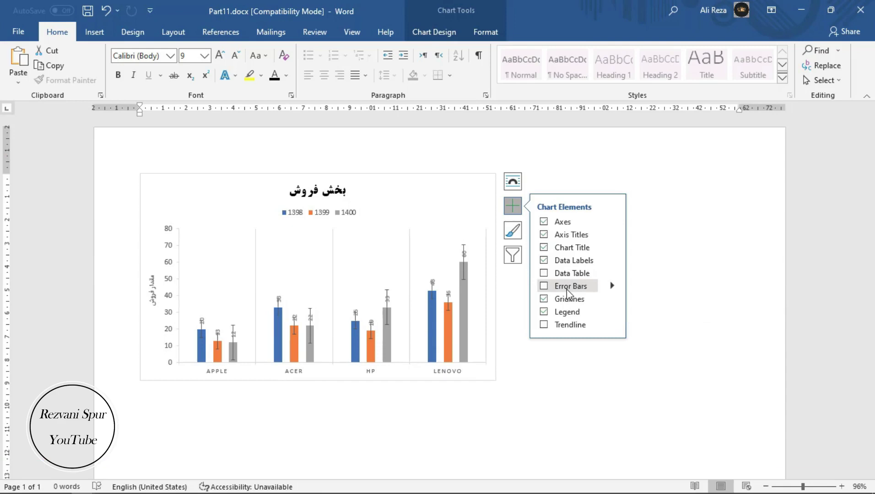
click(612, 285)
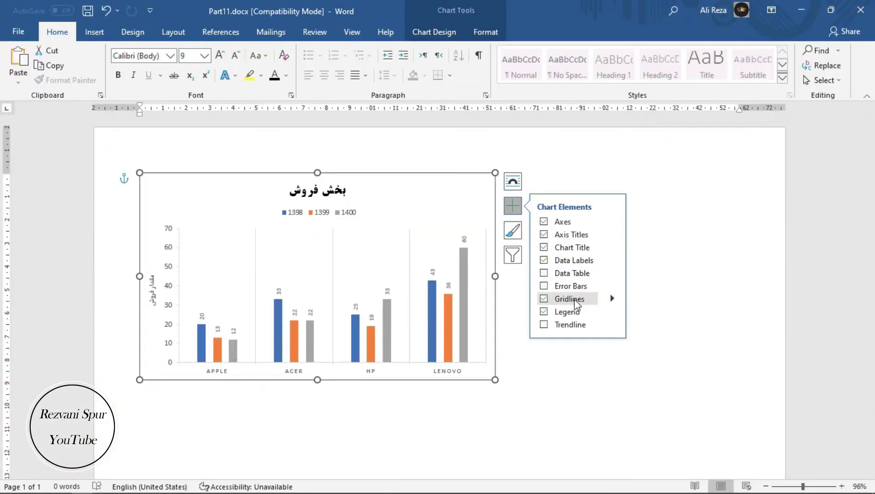
click(611, 298)
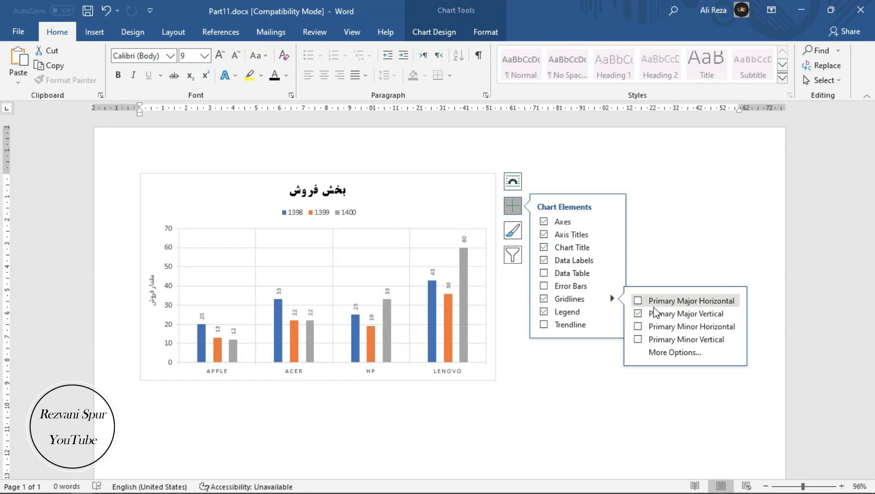
ctrl+scroll(574, 358, up, 4)
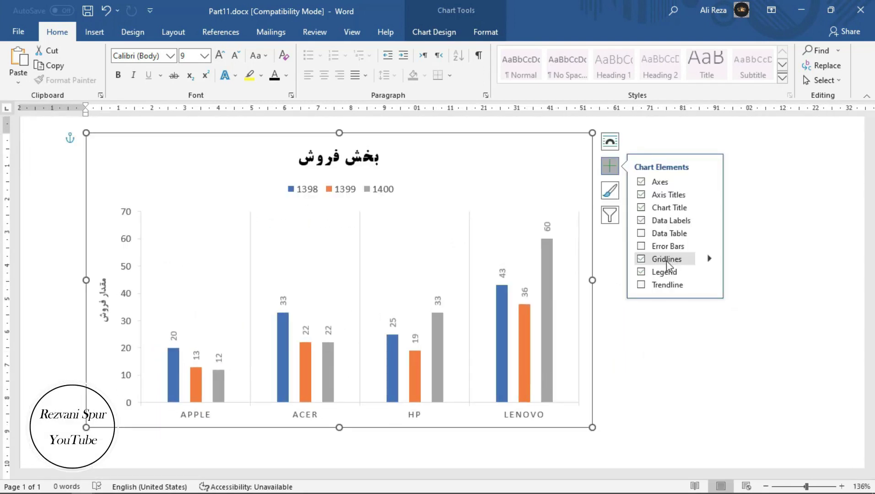
click(711, 258)
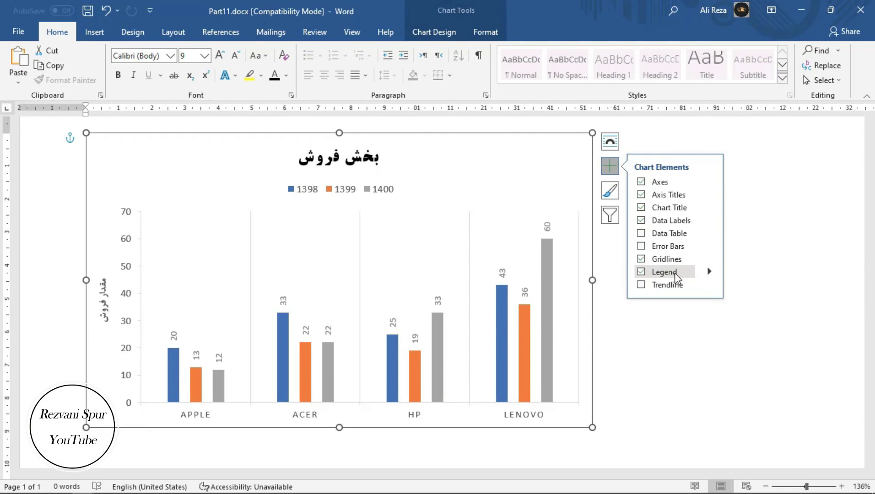
click(708, 272)
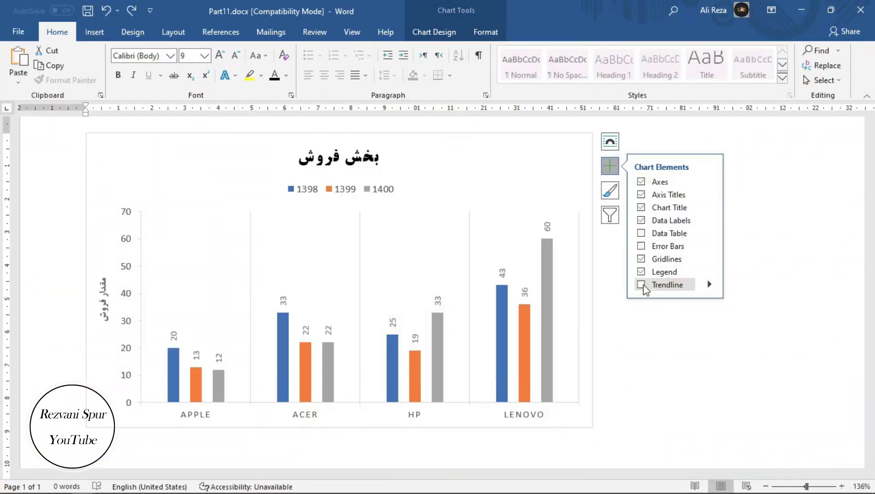
click(641, 285)
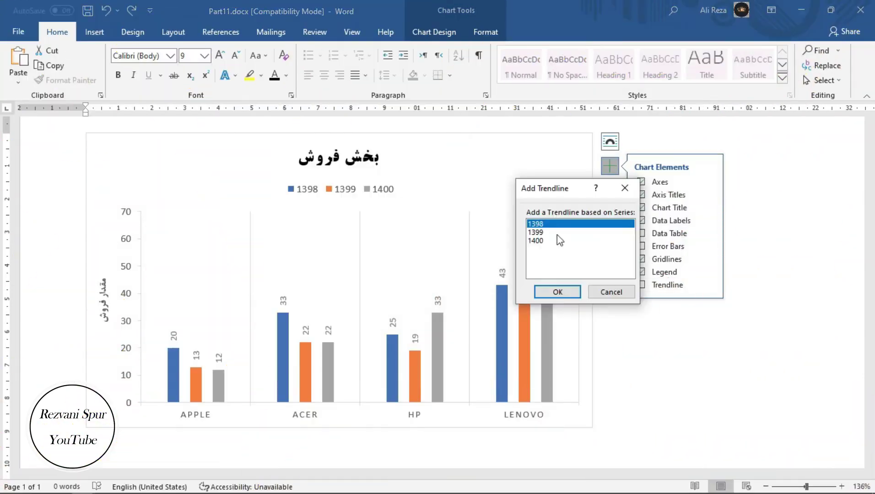
click(536, 232)
click(538, 241)
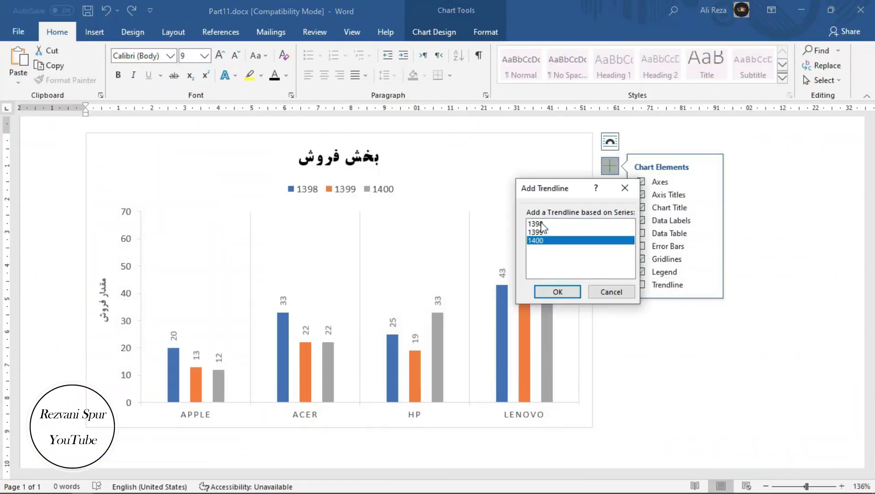
click(544, 224)
click(572, 294)
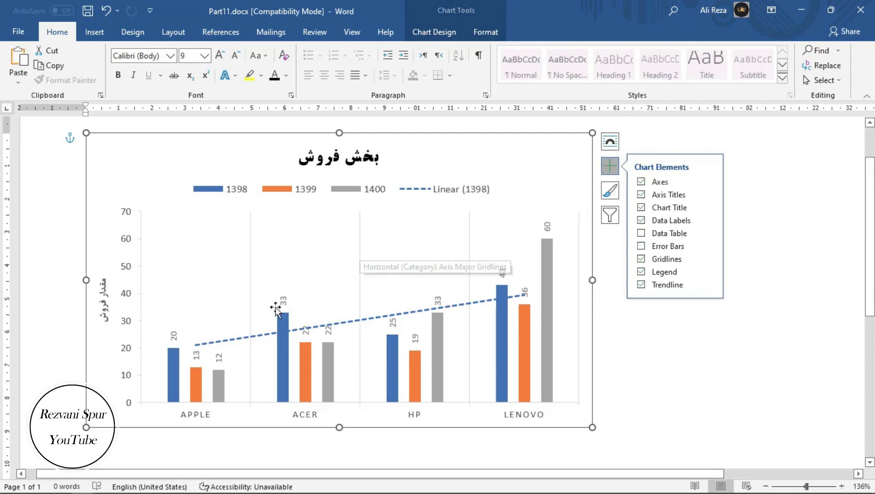
click(641, 285)
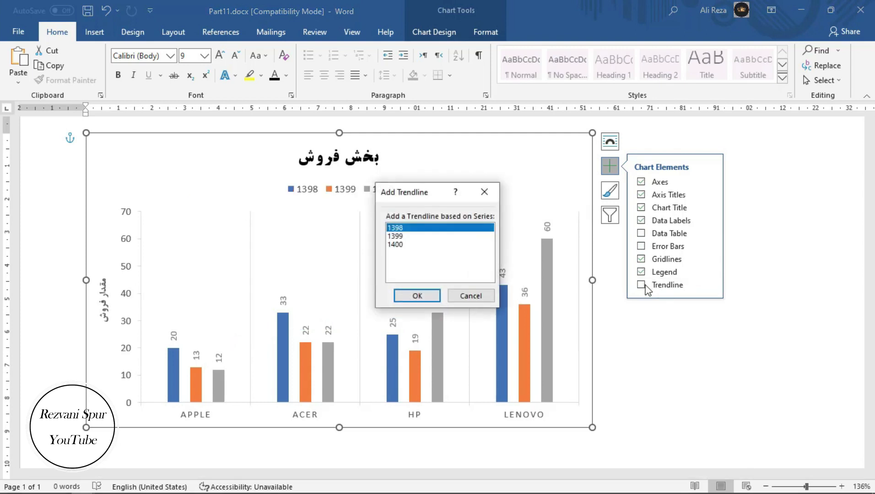
click(418, 245)
click(416, 295)
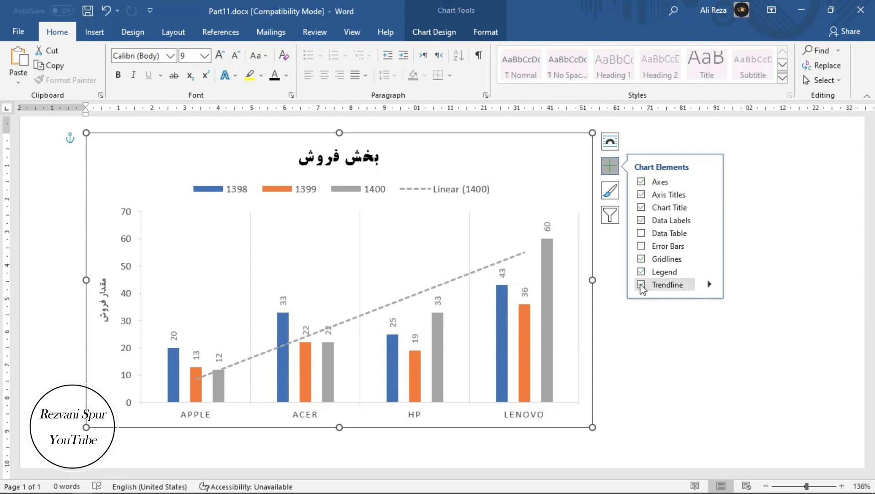
click(654, 286)
click(708, 285)
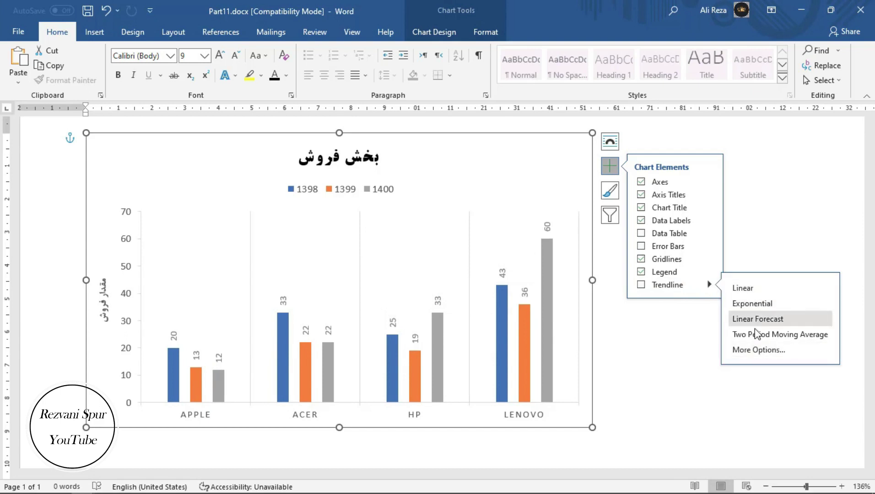
click(324, 228)
click(242, 414)
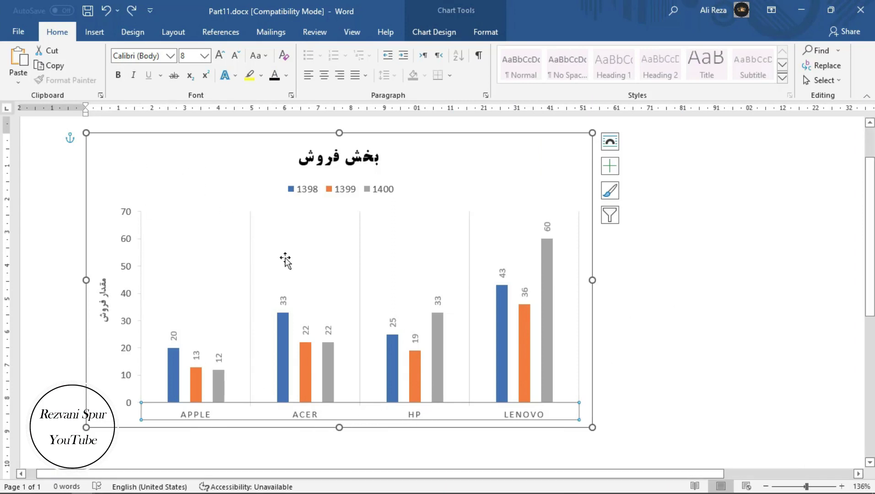
Step: Set the chart text's font style to Bold through the Font dialog
right_click(469, 410)
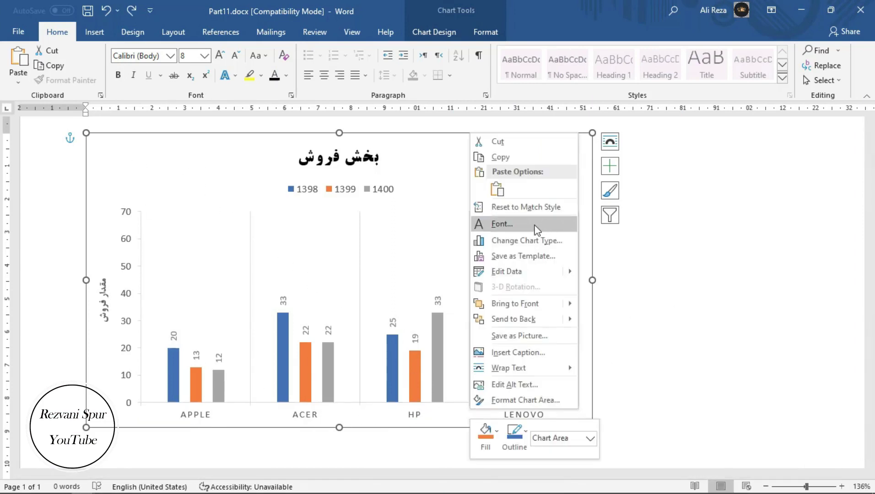
click(574, 224)
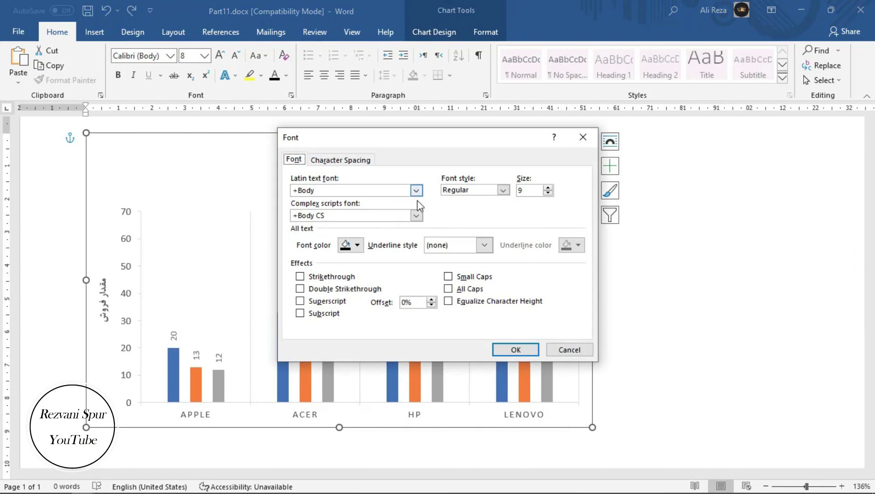
click(503, 190)
click(476, 227)
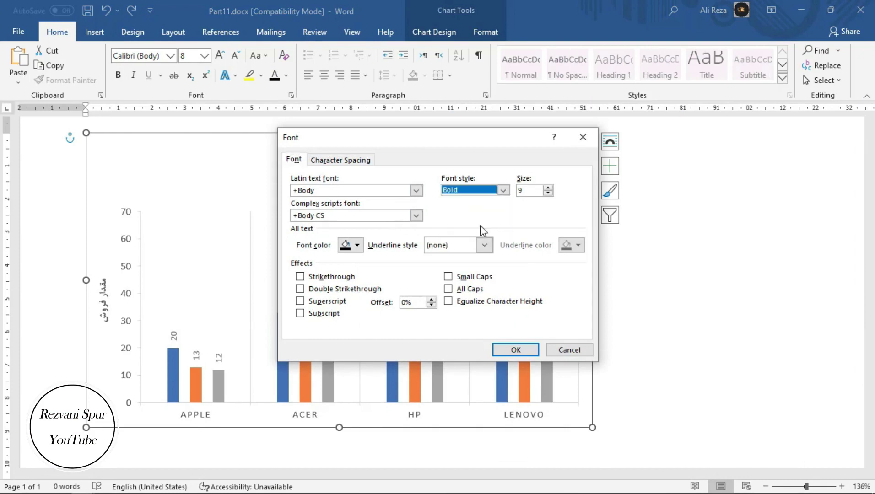
click(516, 350)
click(456, 36)
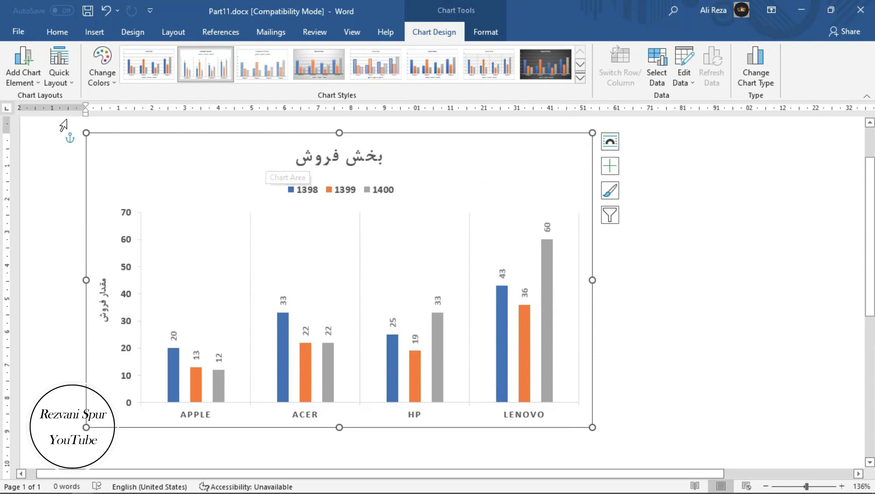
Step: Try the Change Colors palettes, then undo back to green 1398, blue 1399, yellow 1400
click(111, 82)
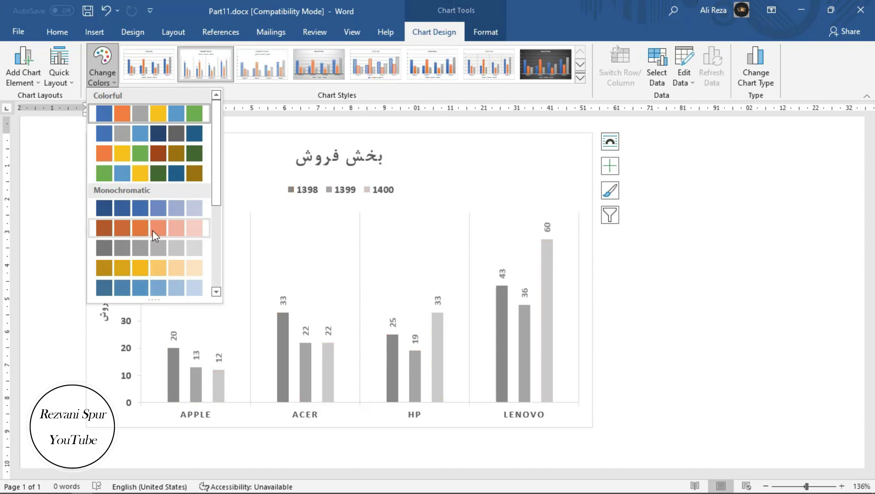
key(Escape)
key(ctrl+z)
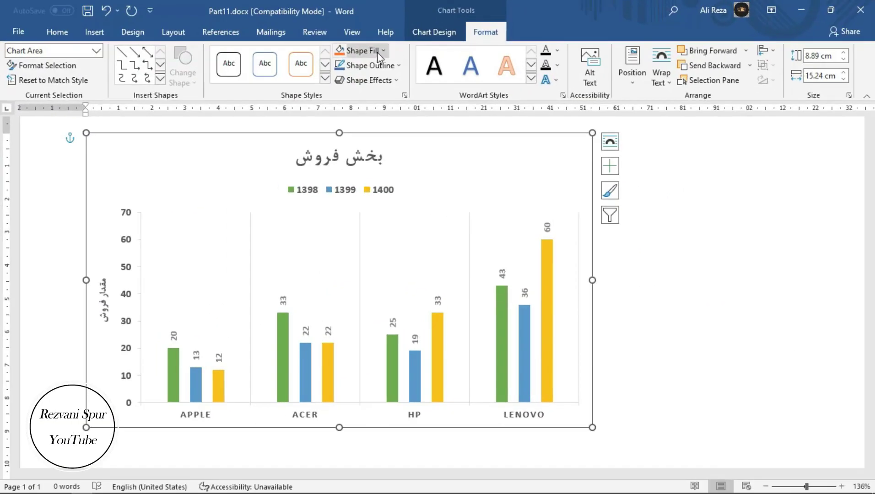
Step: Select the 1400 series bars after previewing fill colours and preset styles without applying any
click(382, 52)
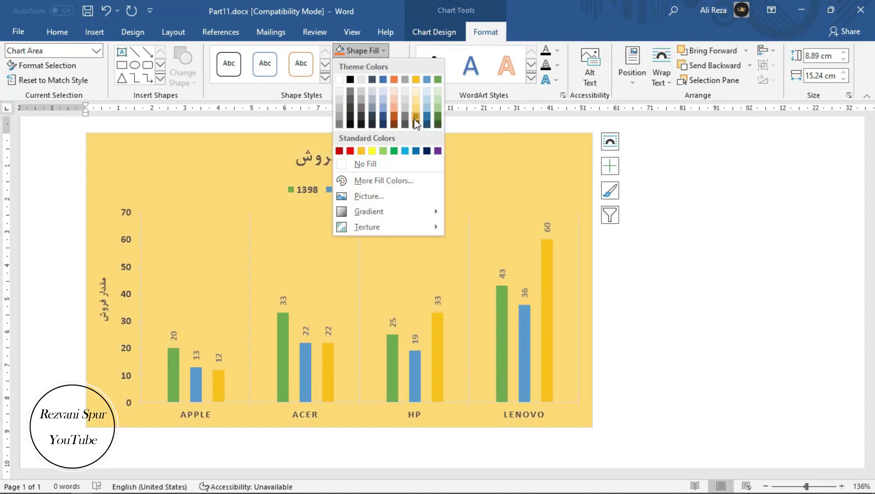
click(551, 247)
click(553, 272)
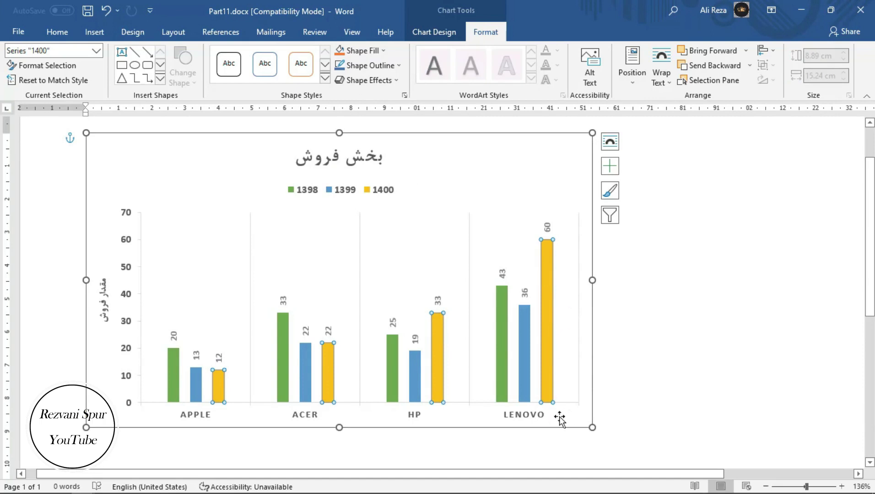
click(325, 78)
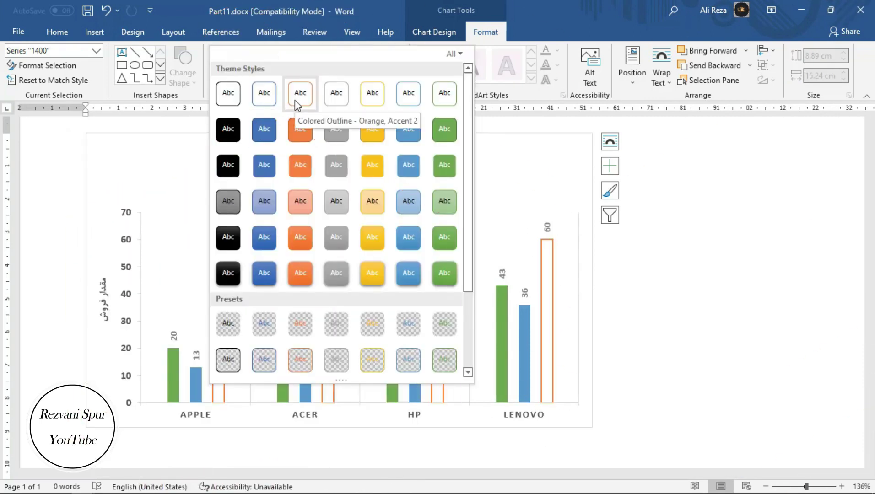
click(515, 33)
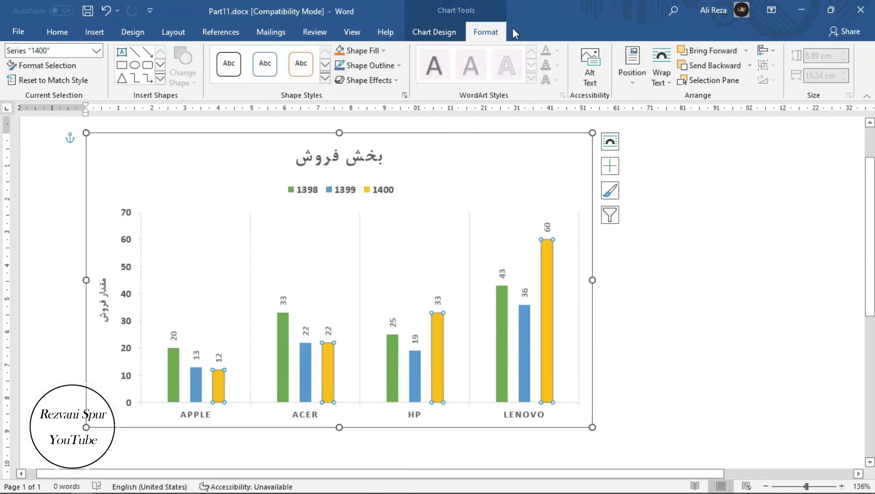
Step: Give the 1400 bars a 2¼ pt outline and pick a darker outline colour
click(383, 50)
click(394, 66)
click(396, 67)
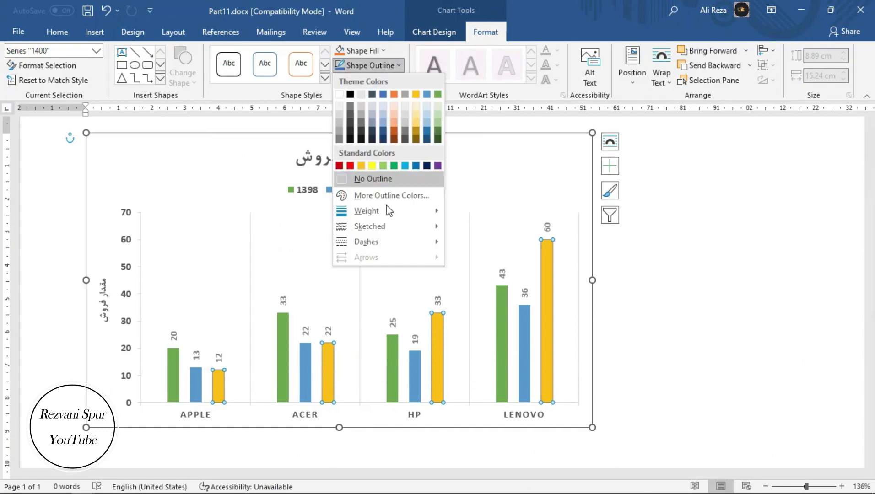
click(490, 270)
click(394, 66)
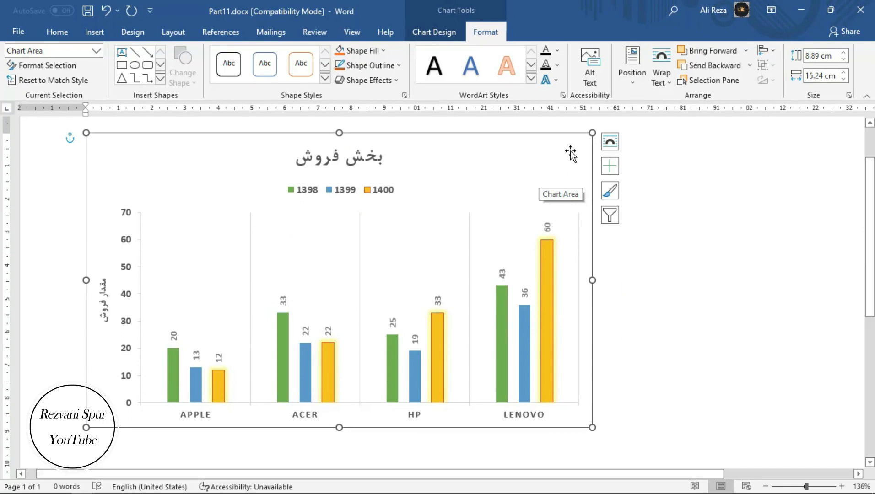
click(449, 33)
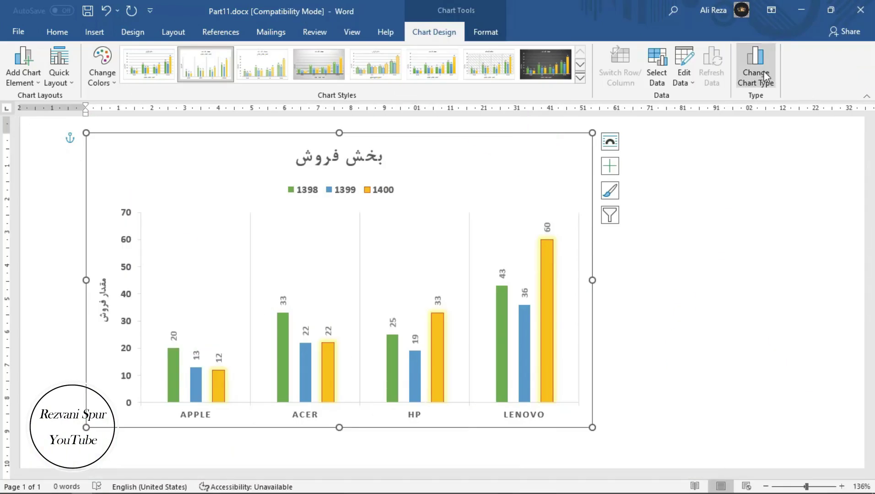
Step: Change the chart type to Pie to try it out
click(756, 73)
mouse_move(424, 64)
mouse_down()
mouse_move(619, 57)
mouse_move(629, 77)
mouse_up()
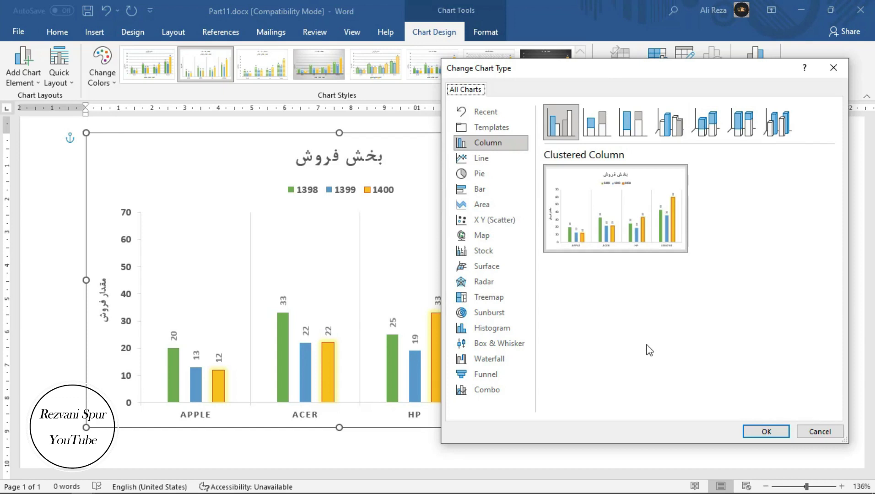
click(487, 175)
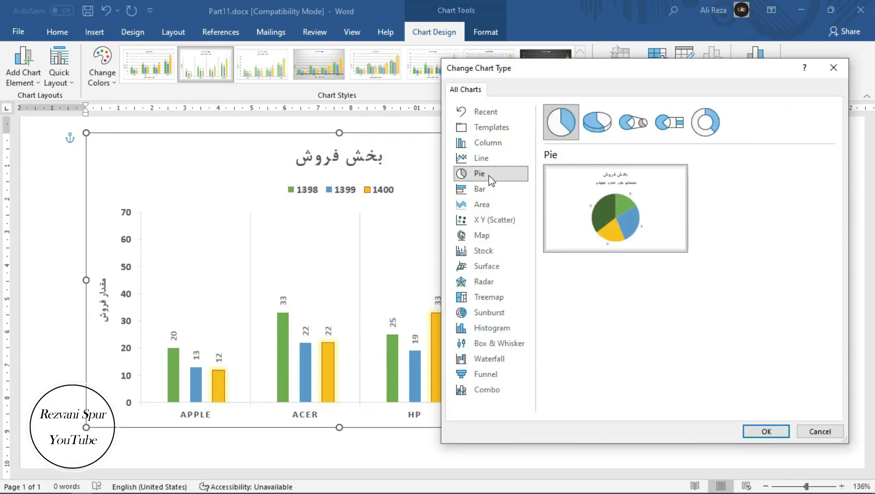
mouse_move(615, 205)
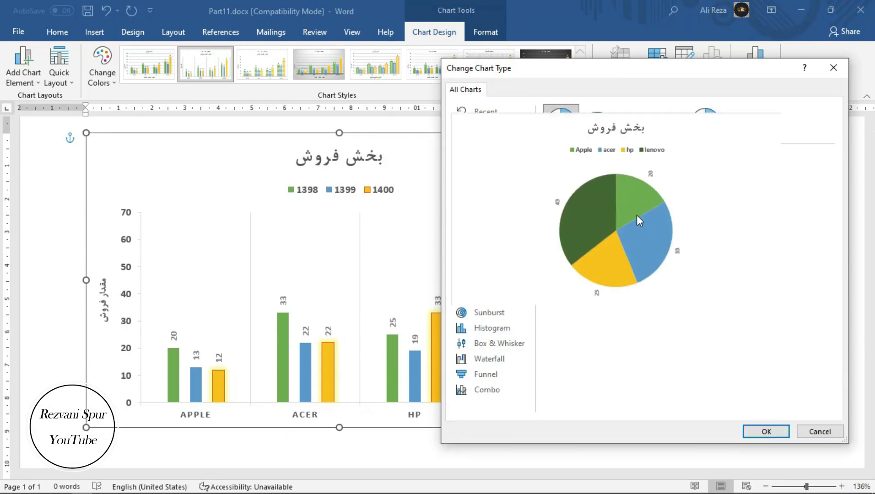
click(769, 431)
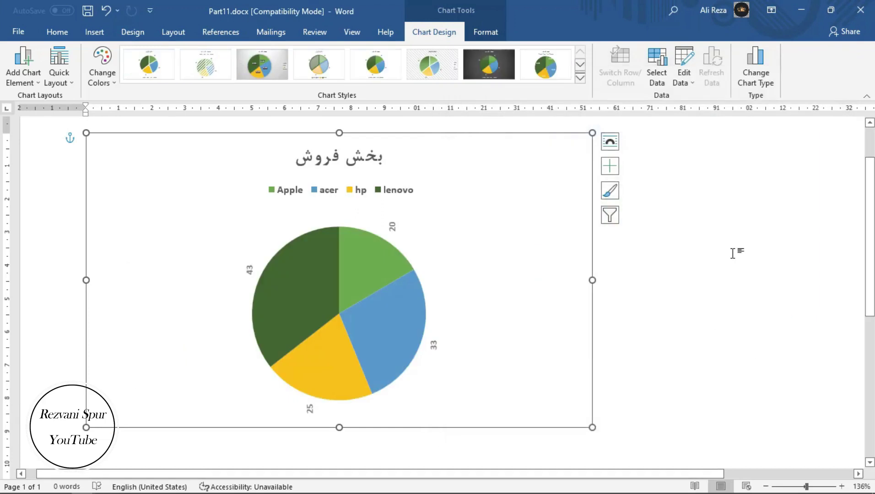
click(743, 257)
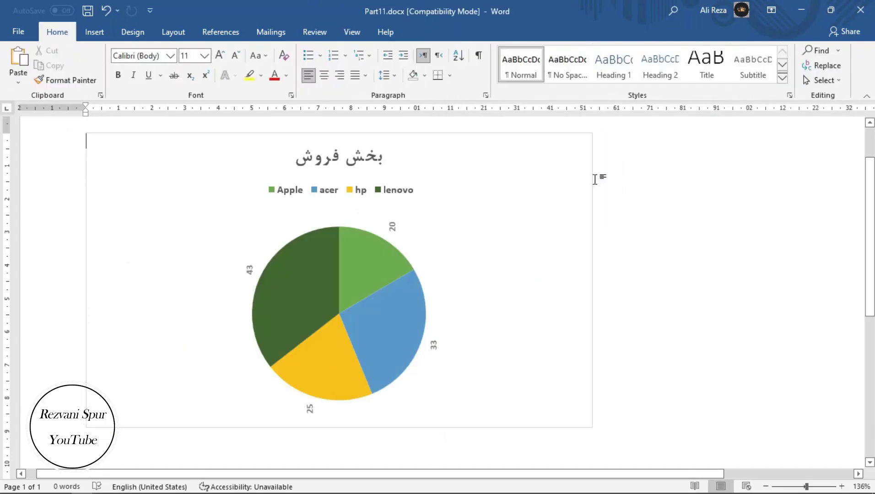
Step: Change the chart back to a Clustered Column chart
click(568, 171)
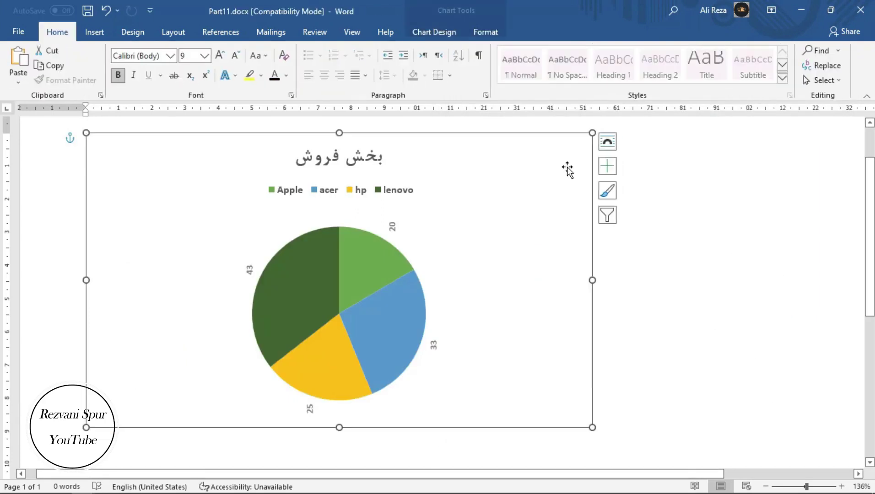
click(433, 32)
click(764, 80)
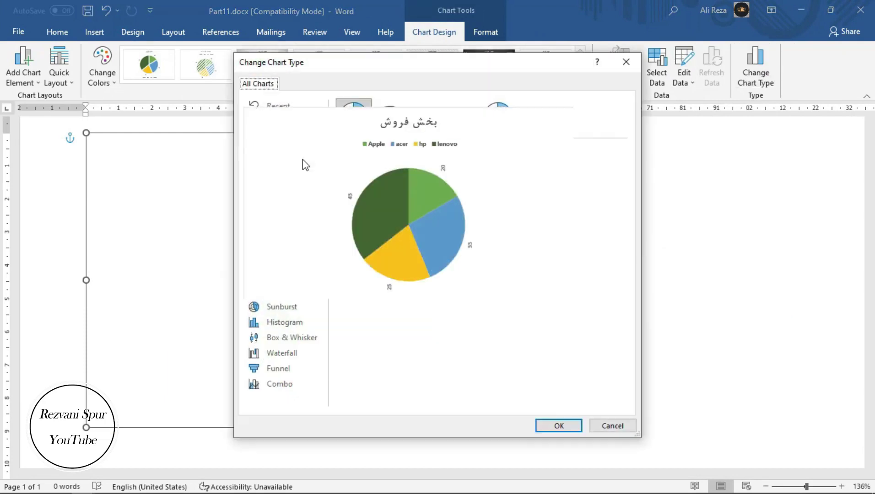
click(279, 137)
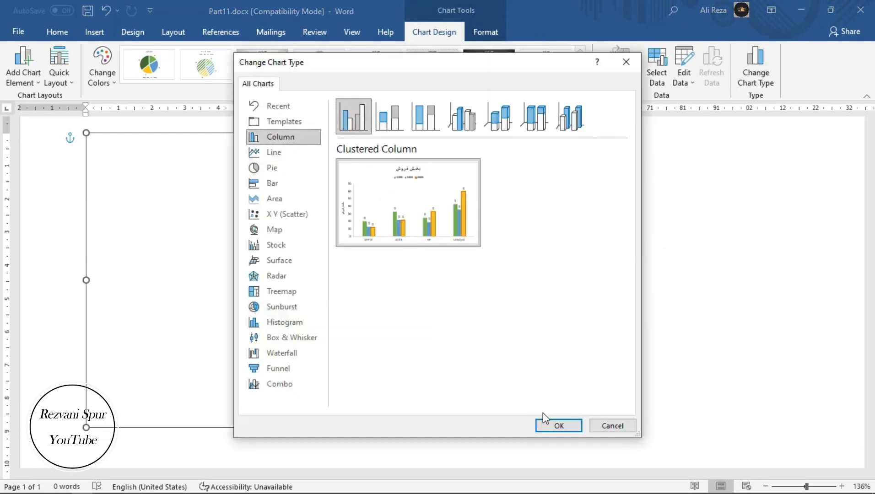
click(563, 426)
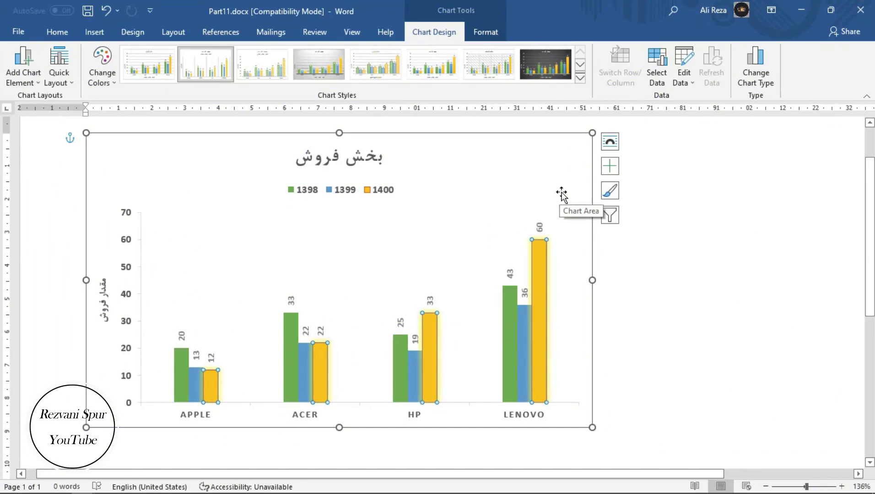
Step: In the 1400 series options, set Series Overlap to -62% and Gap Width to 369%
double_click(574, 162)
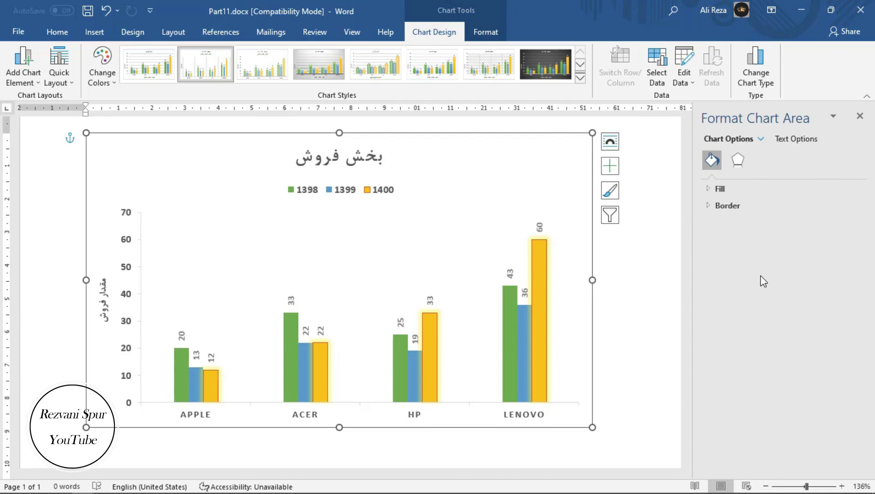
click(544, 265)
click(542, 269)
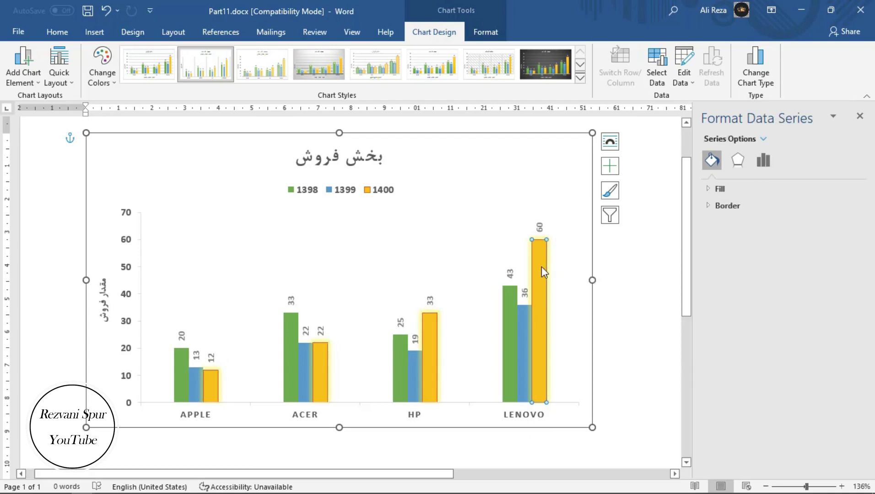
click(763, 162)
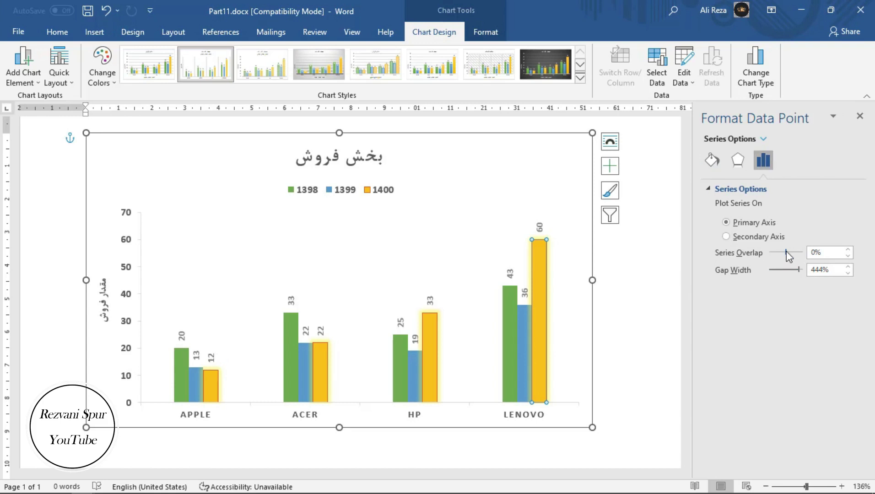
drag(787, 253, 784, 252)
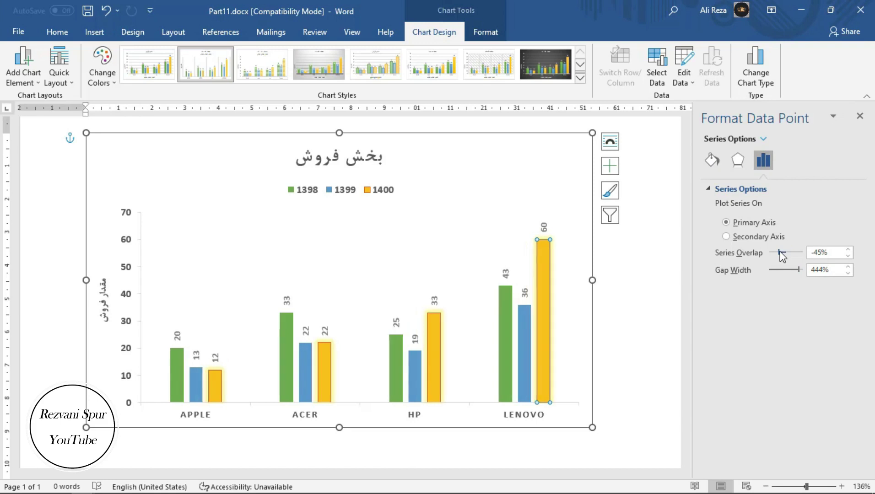
mouse_move(780, 251)
mouse_down()
mouse_move(794, 252)
mouse_move(779, 251)
mouse_up()
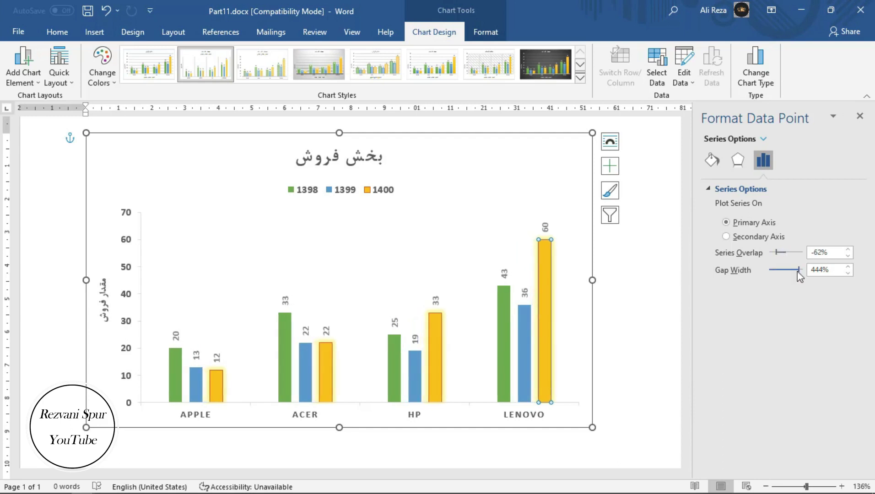
drag(799, 270, 788, 272)
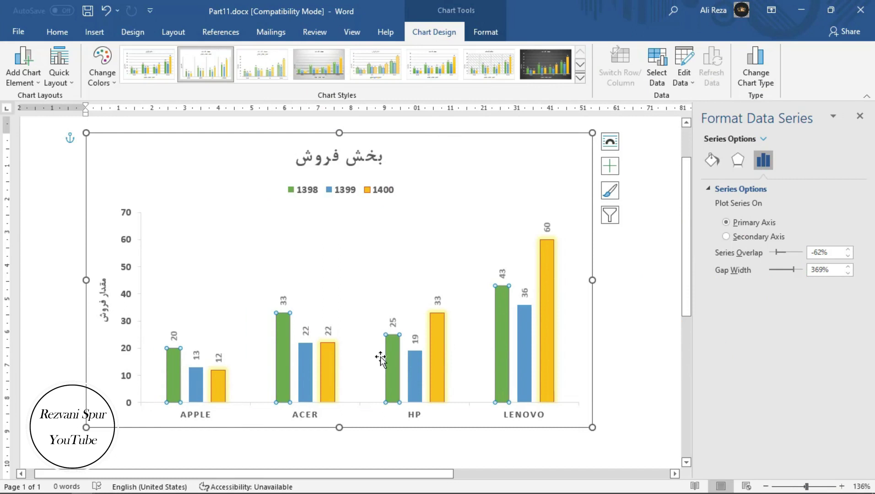
Step: Click through the 1398, 1399 and 1400 series, then isolate the single Lenovo 1399 bar
click(337, 366)
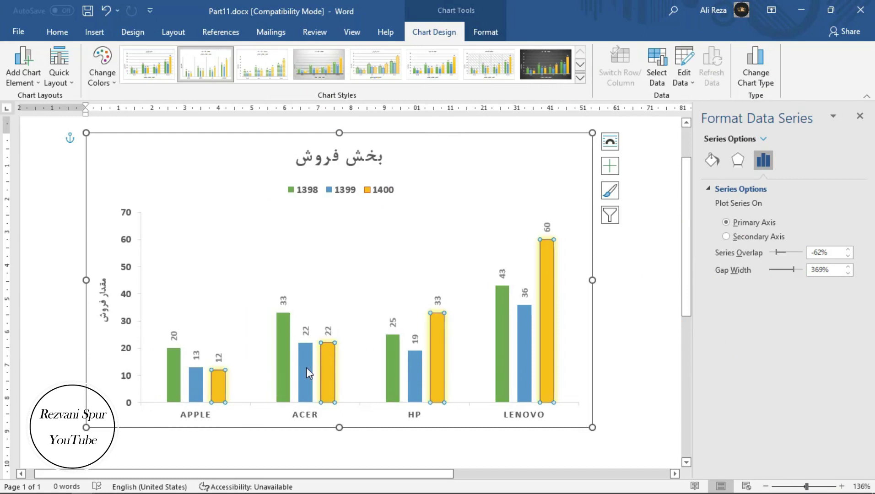
click(306, 368)
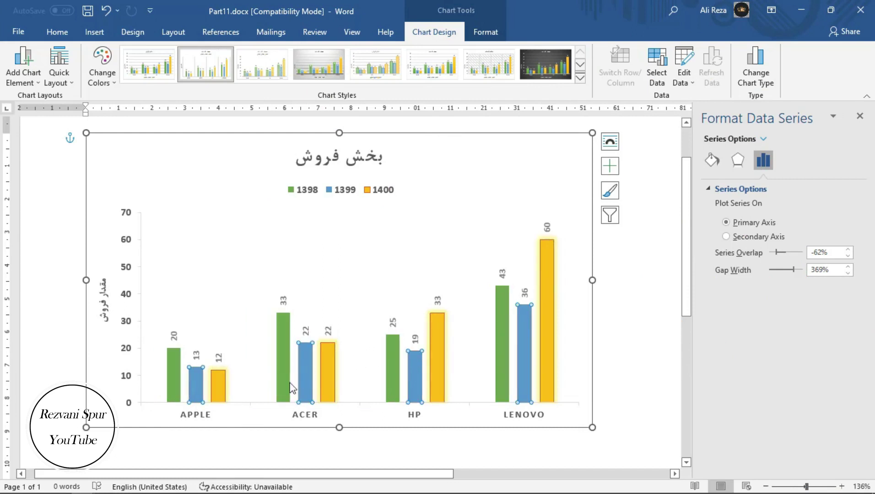
click(176, 362)
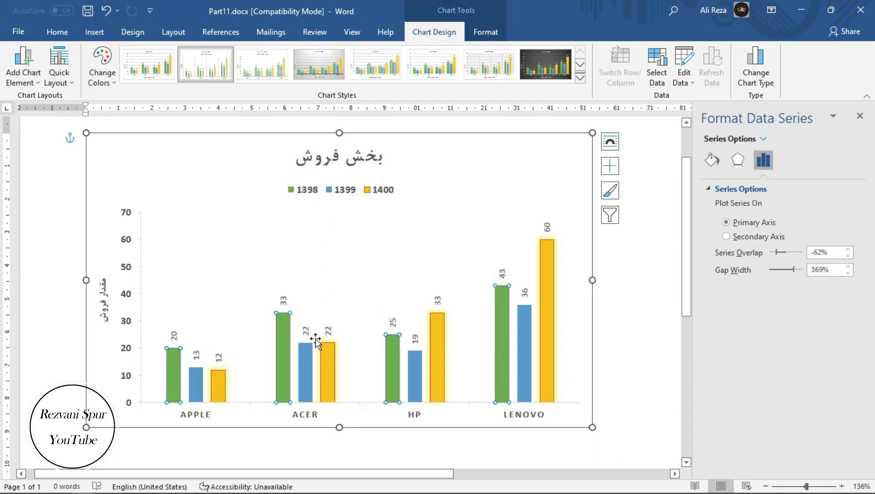
click(308, 356)
click(326, 362)
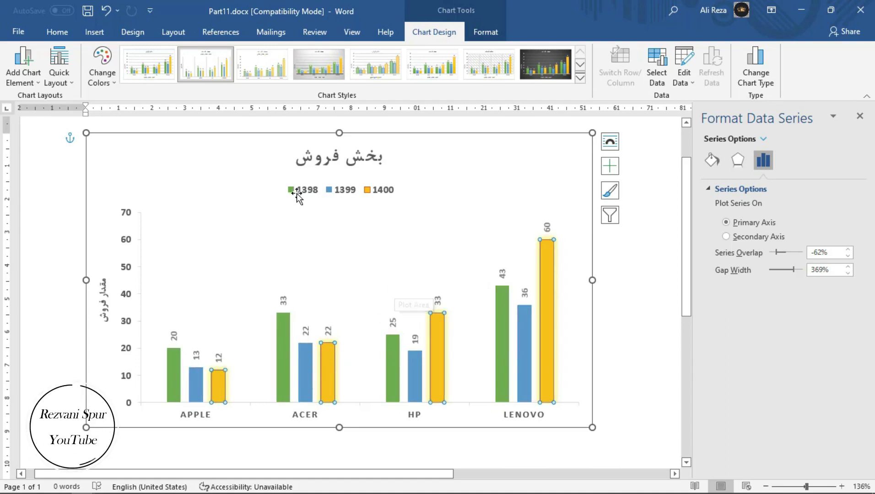
click(382, 418)
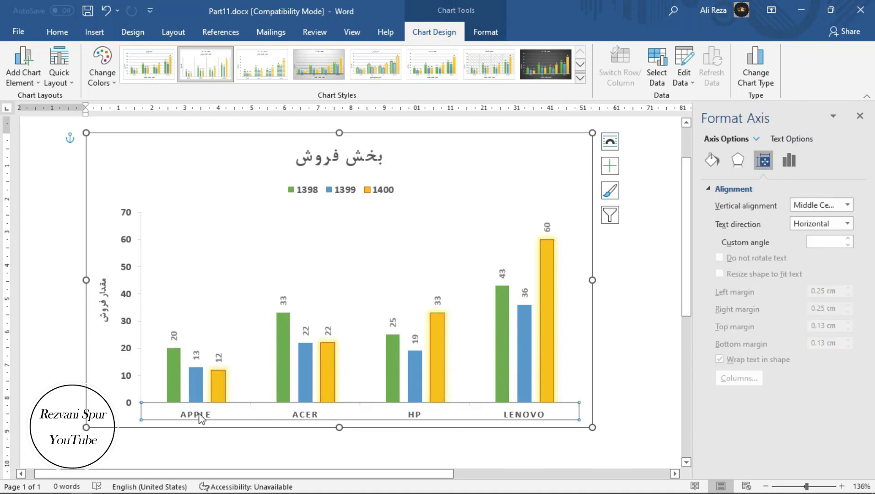
click(607, 329)
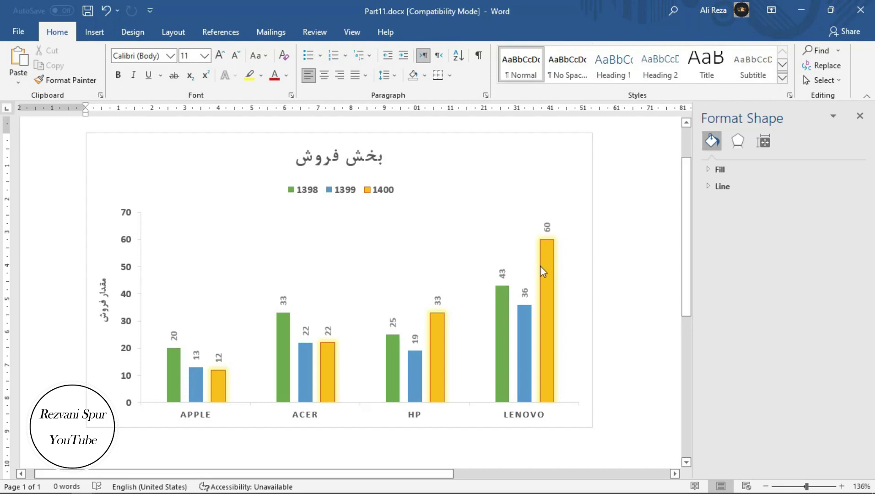
click(545, 270)
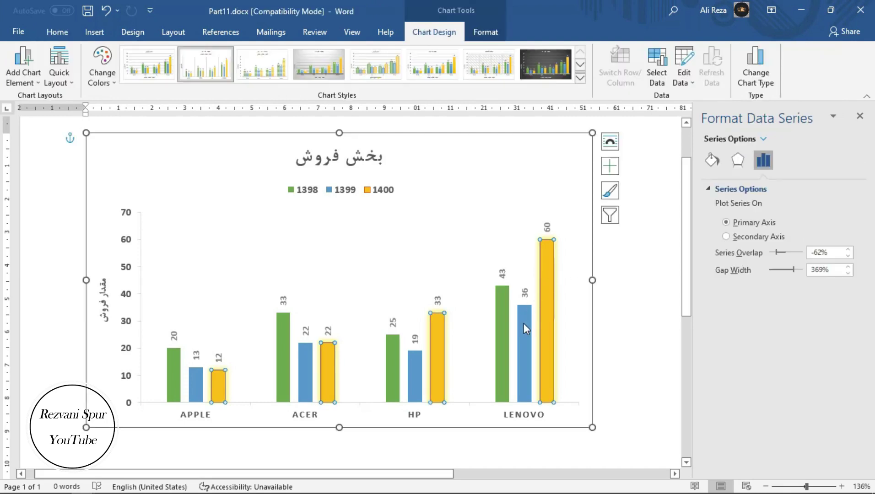
click(524, 328)
click(524, 327)
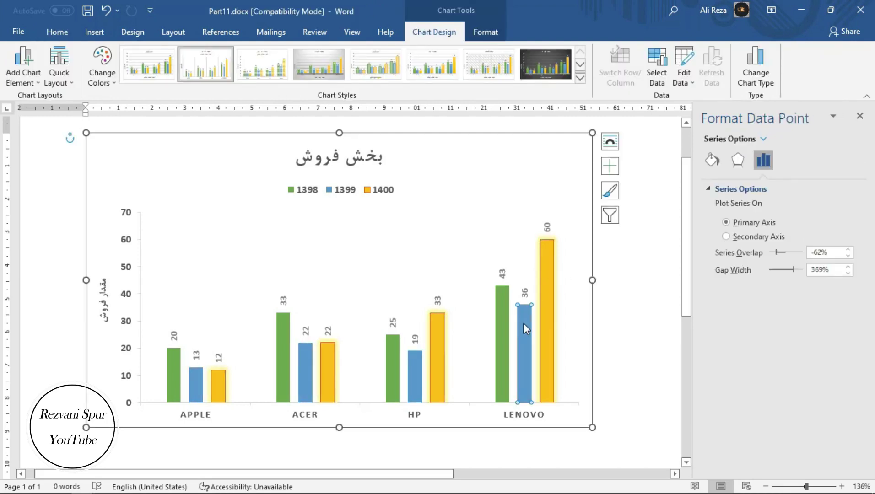
Step: Fill all the 1399 series bars dark blue
click(713, 160)
click(707, 188)
click(847, 318)
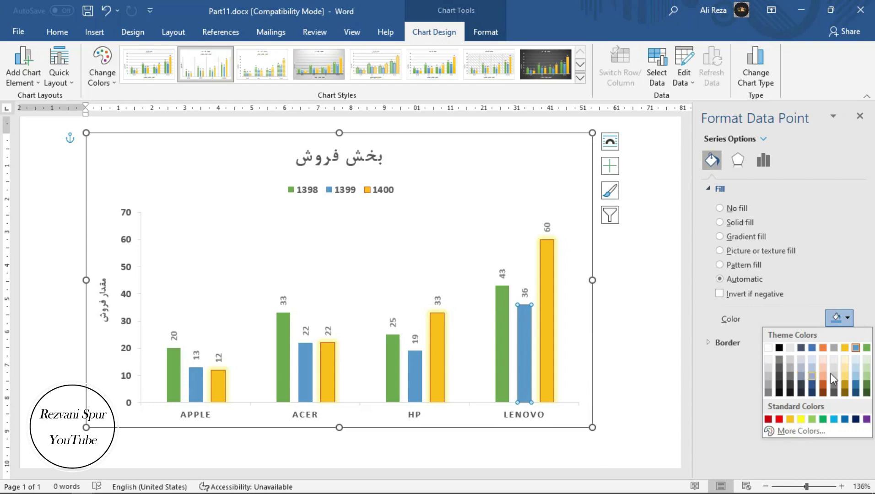
click(810, 385)
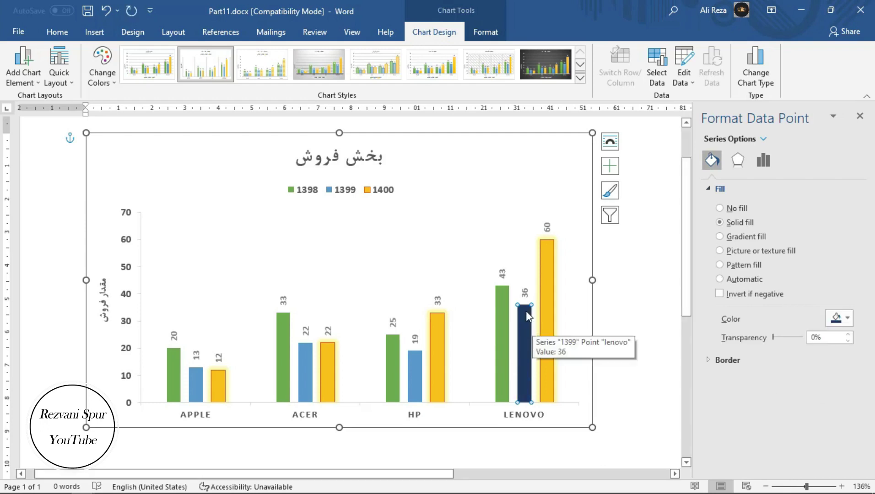
key(Escape)
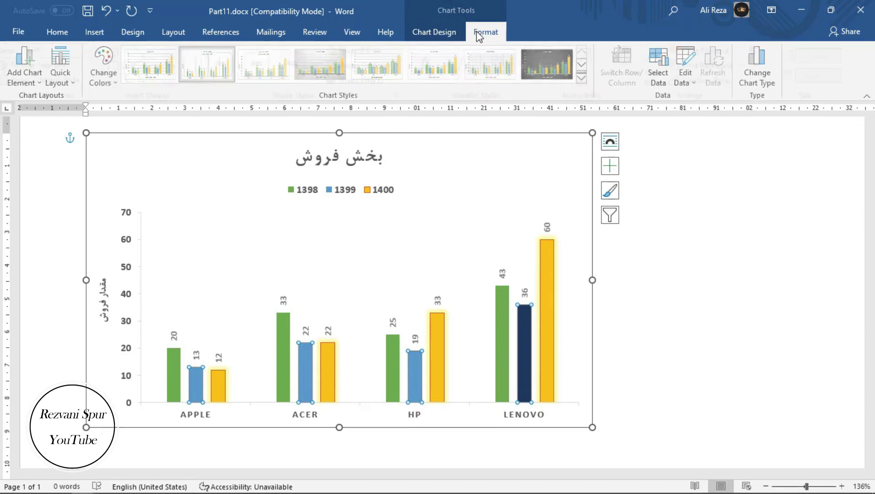
click(485, 31)
click(378, 52)
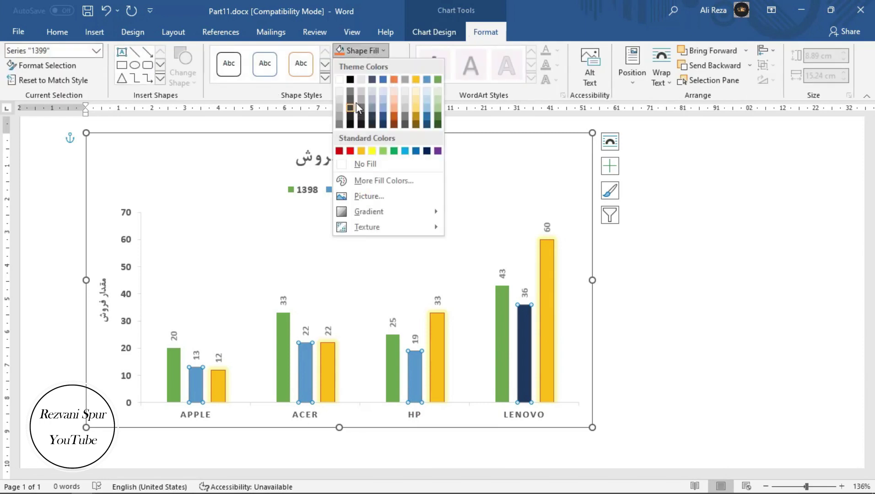
click(384, 81)
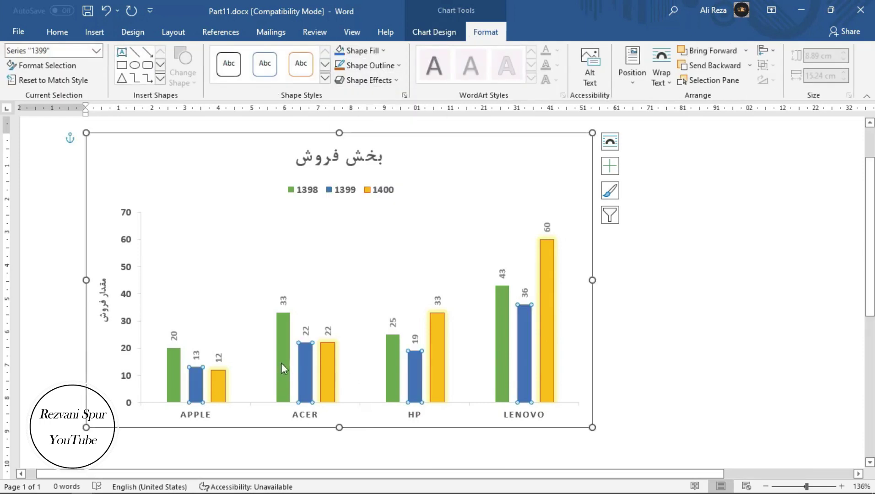
Step: Set the Lenovo 1399 bar's fill transparency to 59%
click(683, 341)
click(524, 321)
double_click(524, 321)
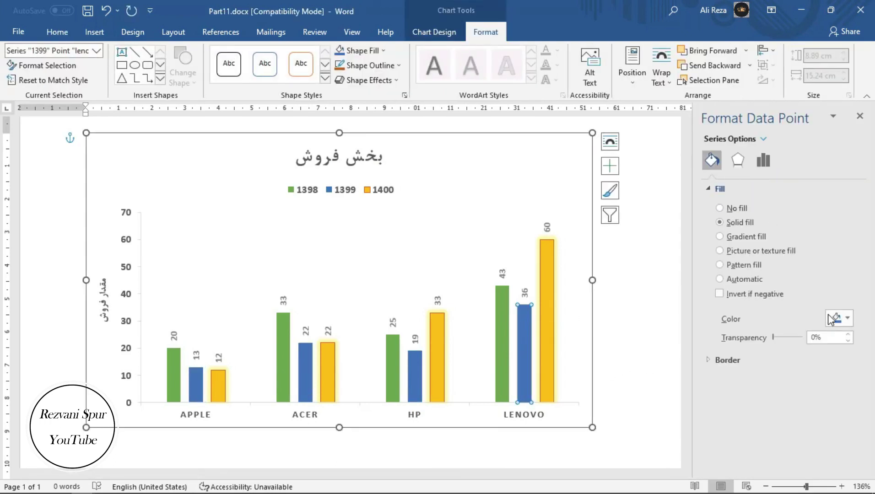
click(840, 319)
click(832, 275)
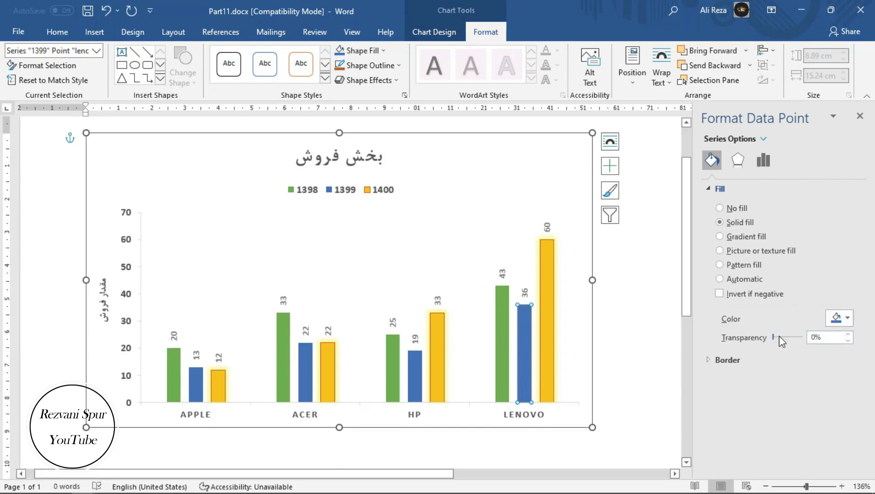
drag(779, 337, 793, 336)
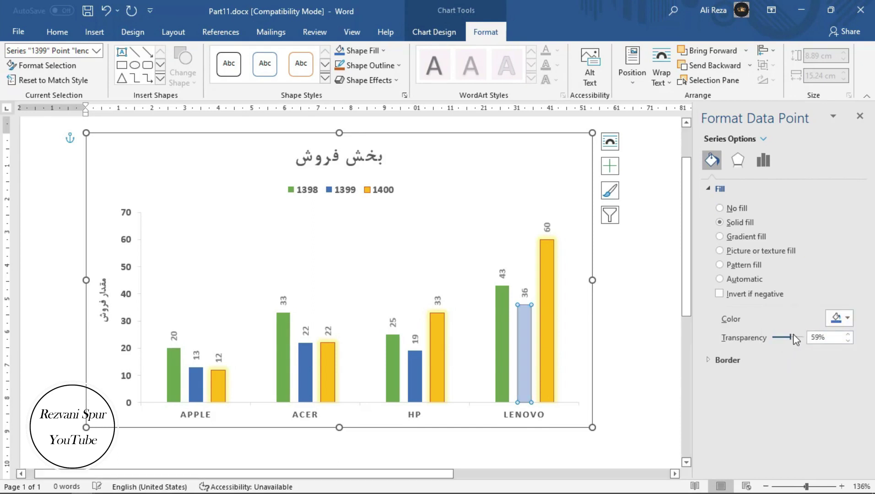
click(717, 297)
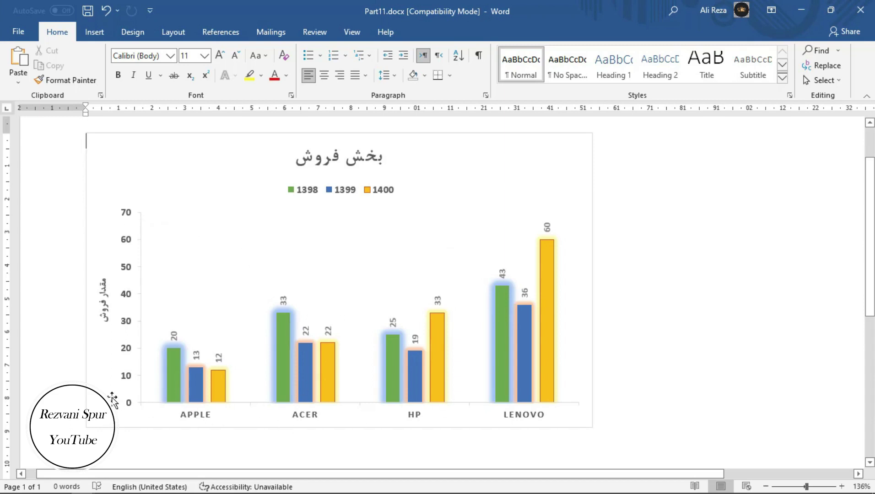
Step: Apply a Persian font to the vertical axis so its values 0–70 show Persian digits
click(140, 211)
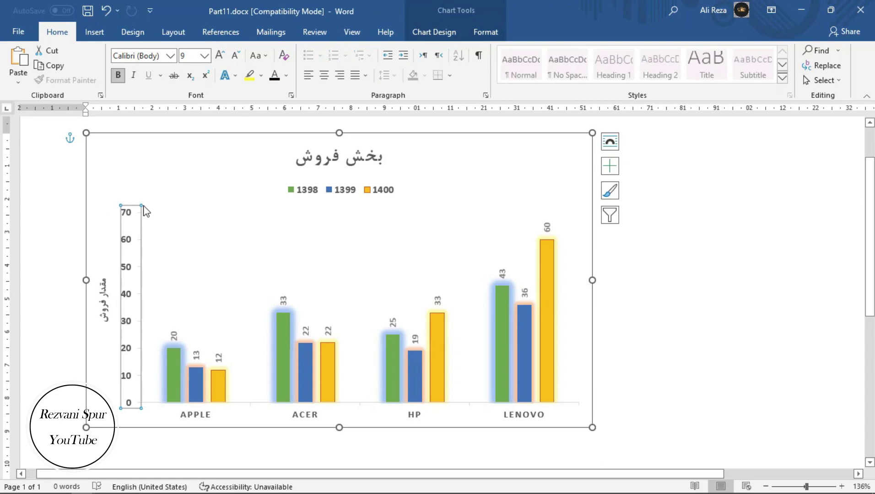
click(170, 56)
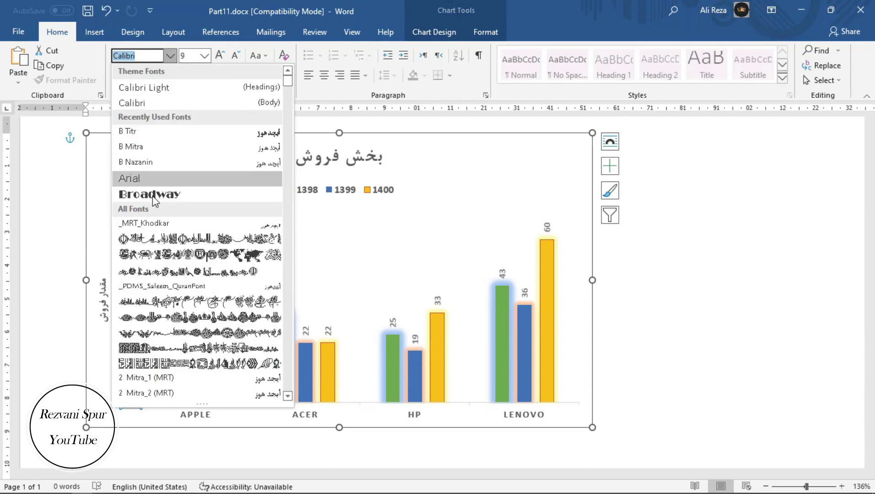
scroll(154, 202, down, 1)
scroll(183, 270, down, 5)
scroll(181, 206, down, 3)
scroll(165, 183, down, 2)
scroll(169, 290, down, 5)
scroll(169, 290, down, 7)
scroll(168, 290, down, 10)
scroll(169, 290, down, 8)
scroll(168, 290, down, 10)
scroll(168, 290, down, 10)
scroll(168, 290, up, 3)
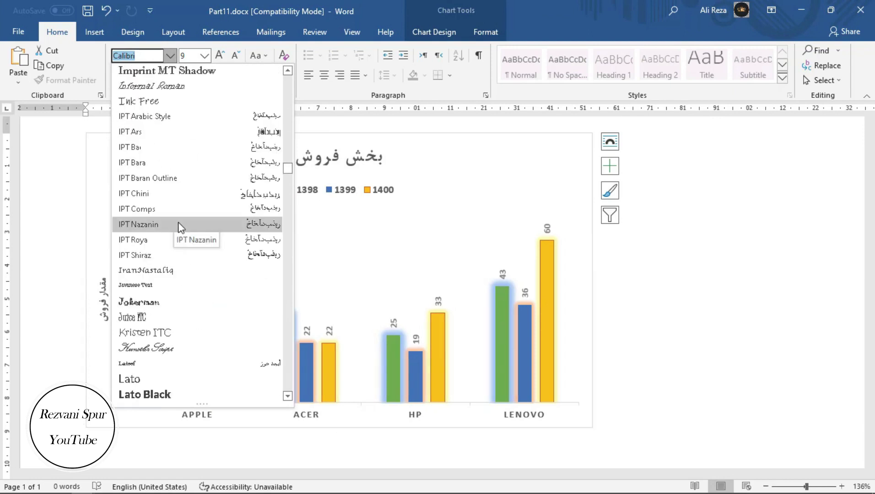
click(262, 229)
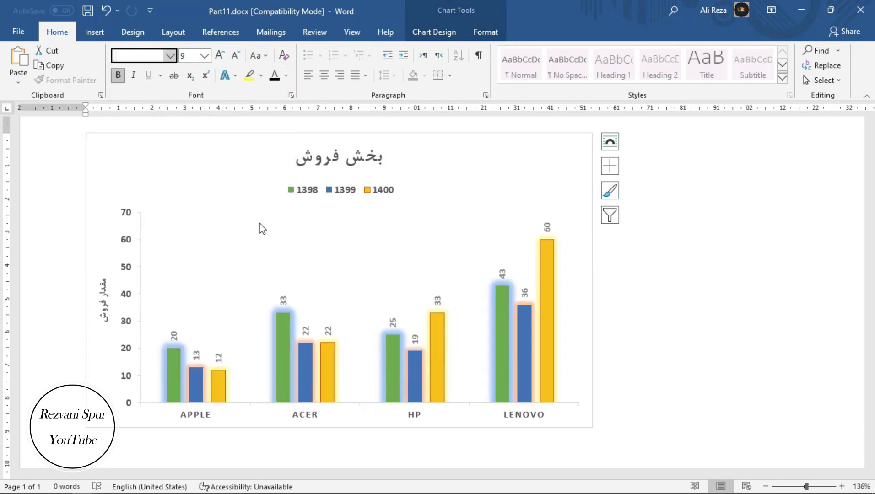
click(263, 229)
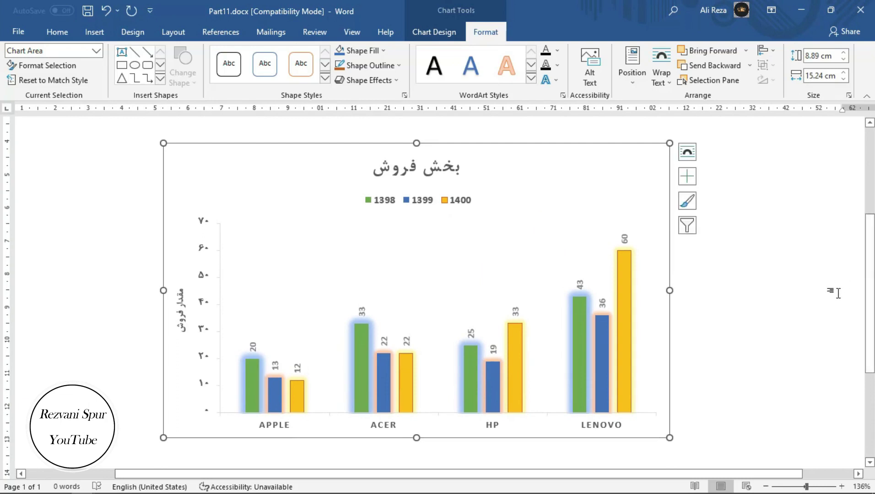
Step: Deselect the chart, scroll back up to the title and collapse the ribbon
click(837, 293)
scroll(656, 464, down, 5)
drag(659, 474, 678, 471)
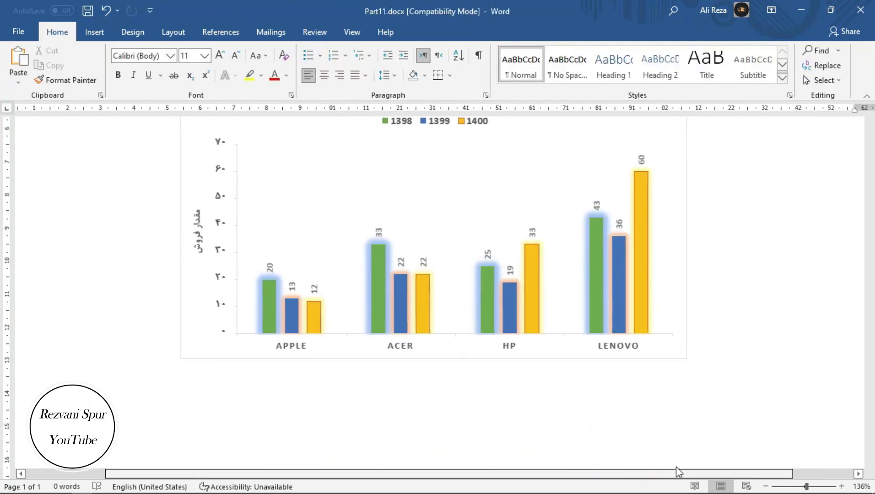
scroll(778, 366, up, 3)
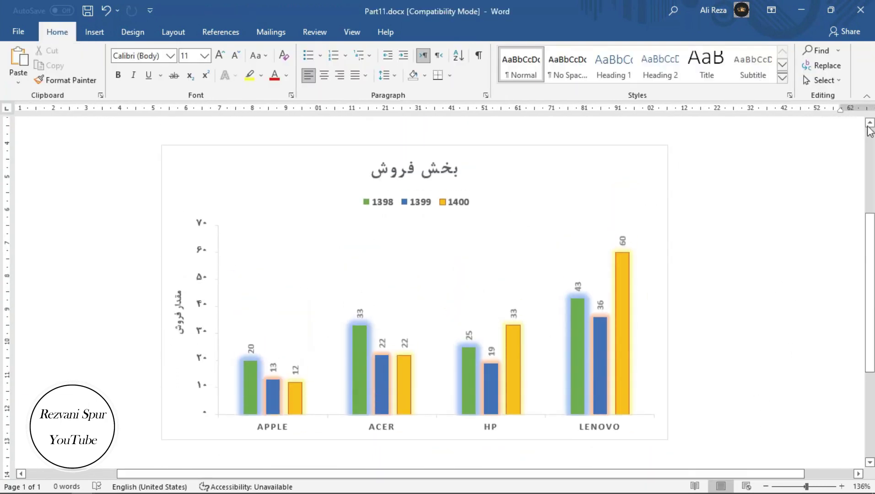
click(866, 96)
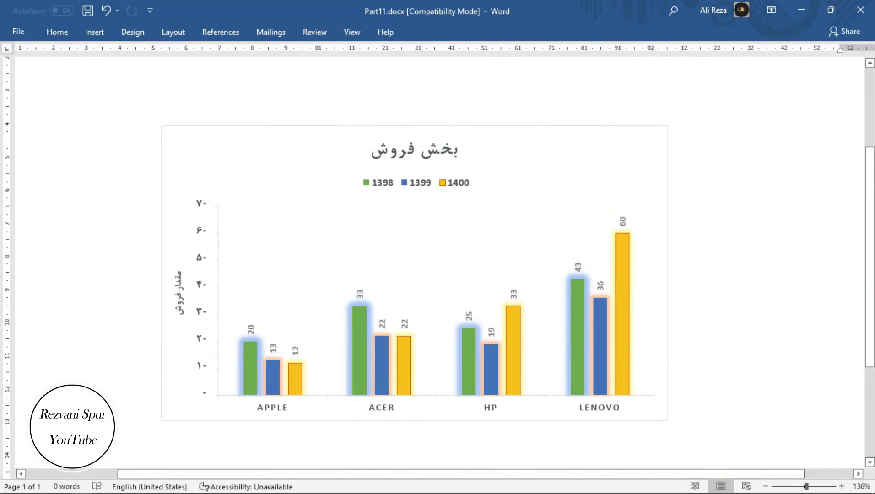